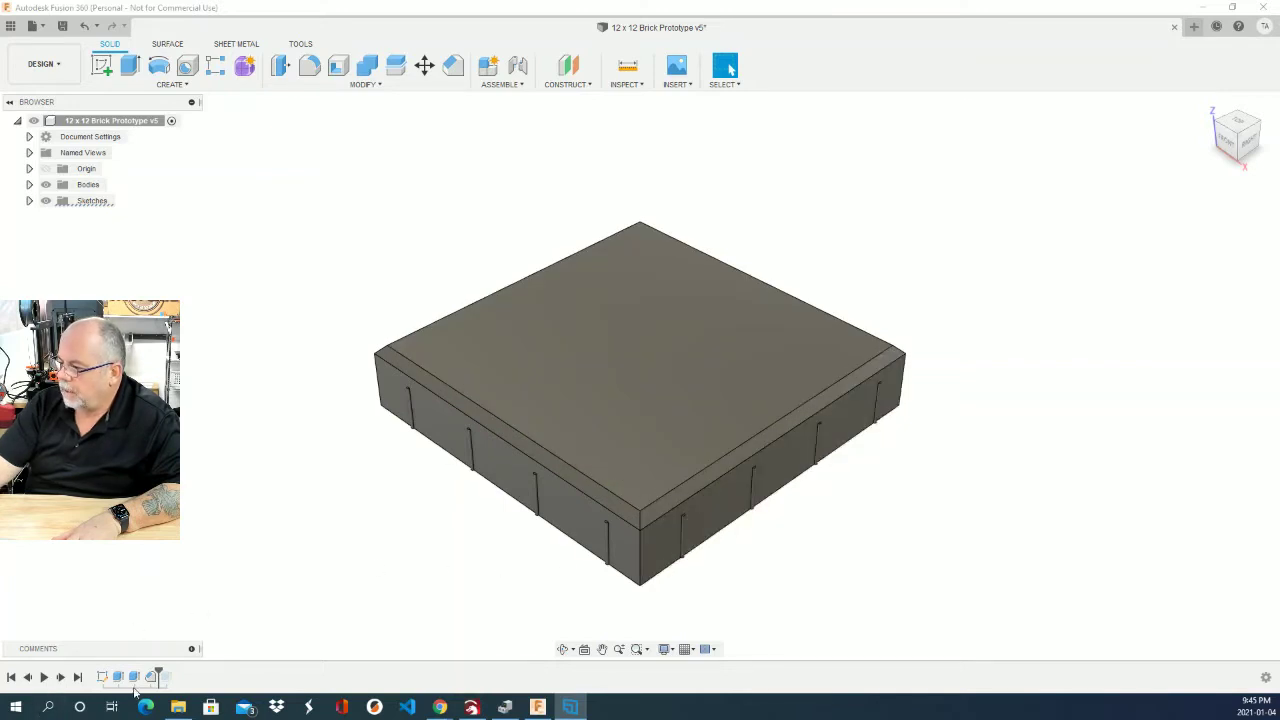
Step: Reopen Sketch1 to show the 304.80 mm square with Ø3.00 holes spaced 76.20 apart
right_click(101, 676)
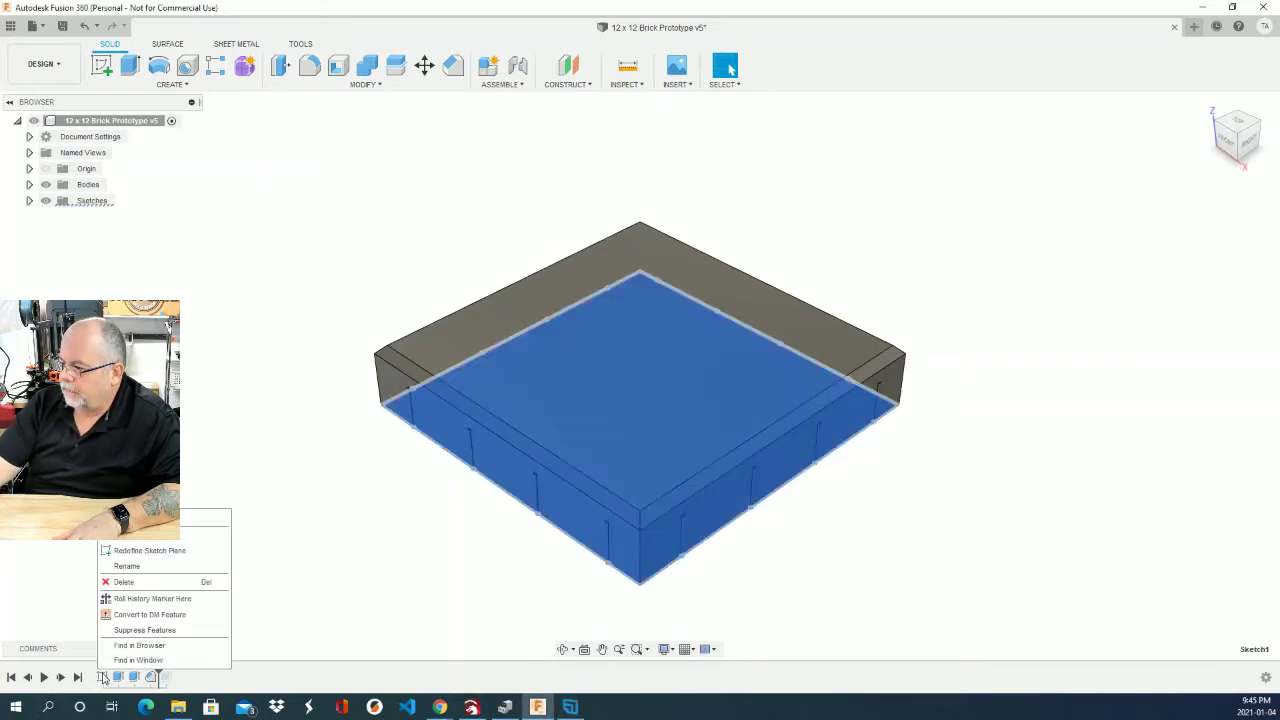
click(142, 538)
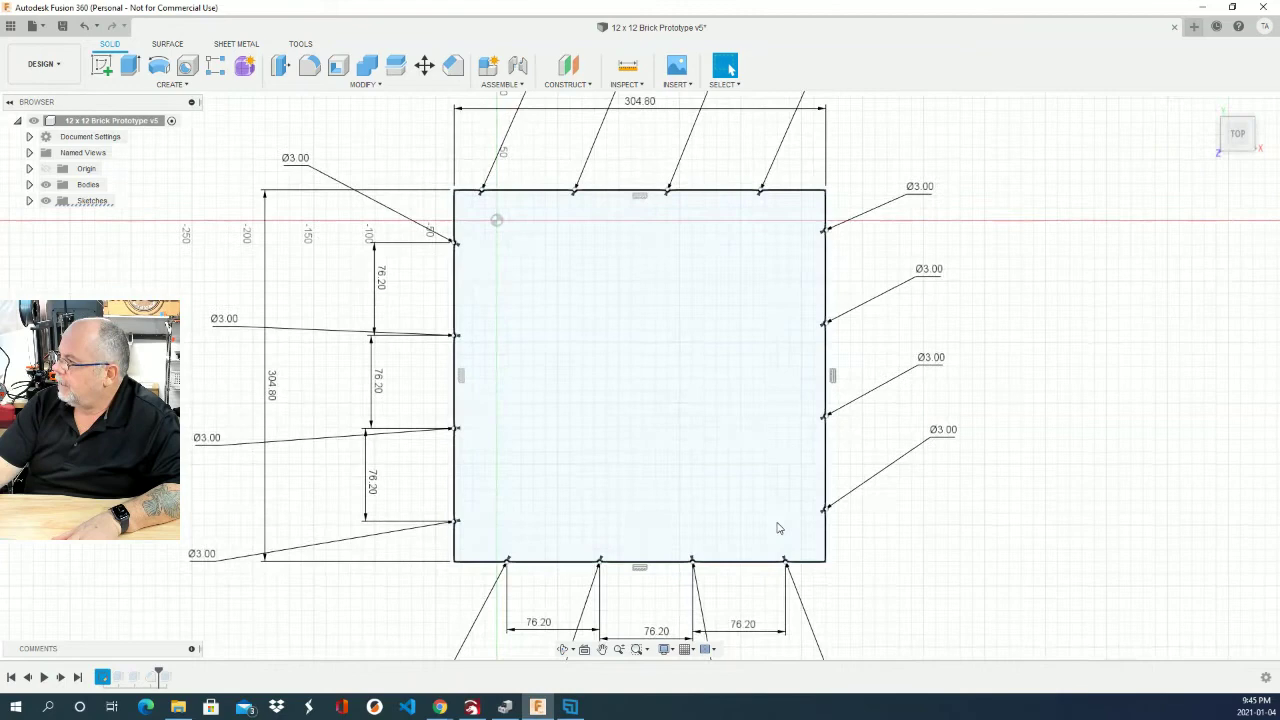
scroll(673, 422, up, 3)
scroll(673, 427, down, 5)
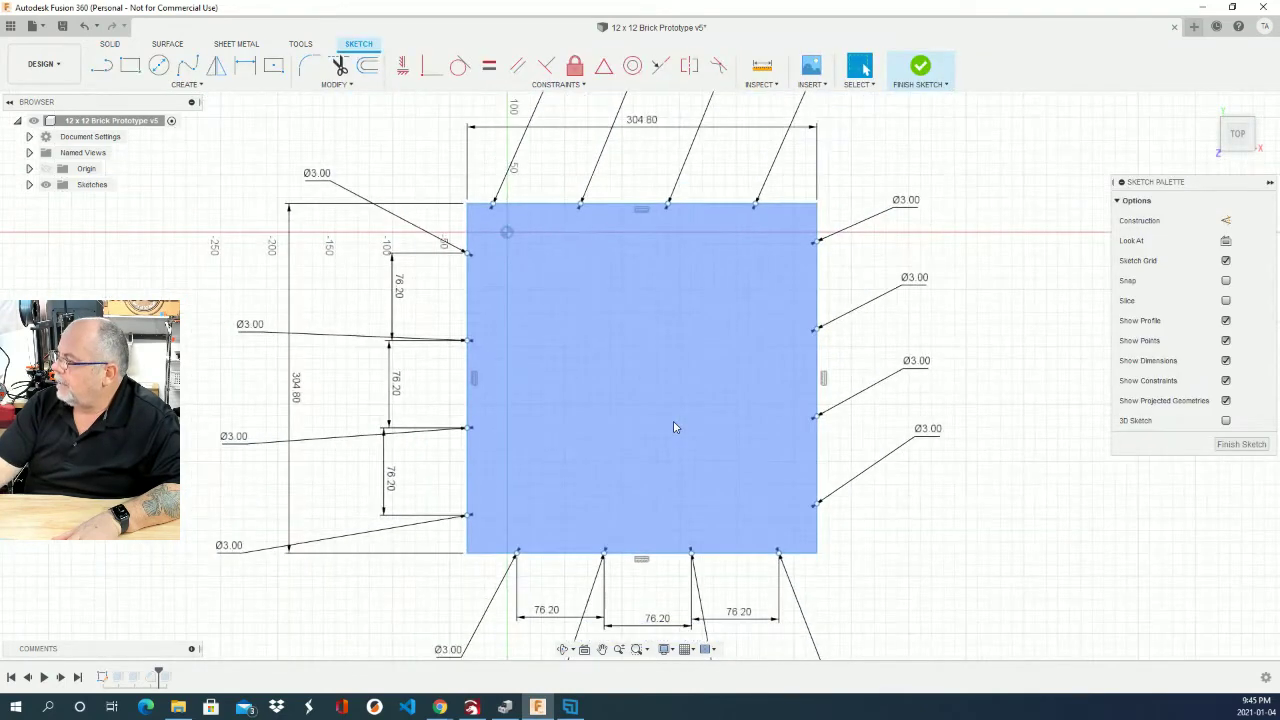
click(960, 300)
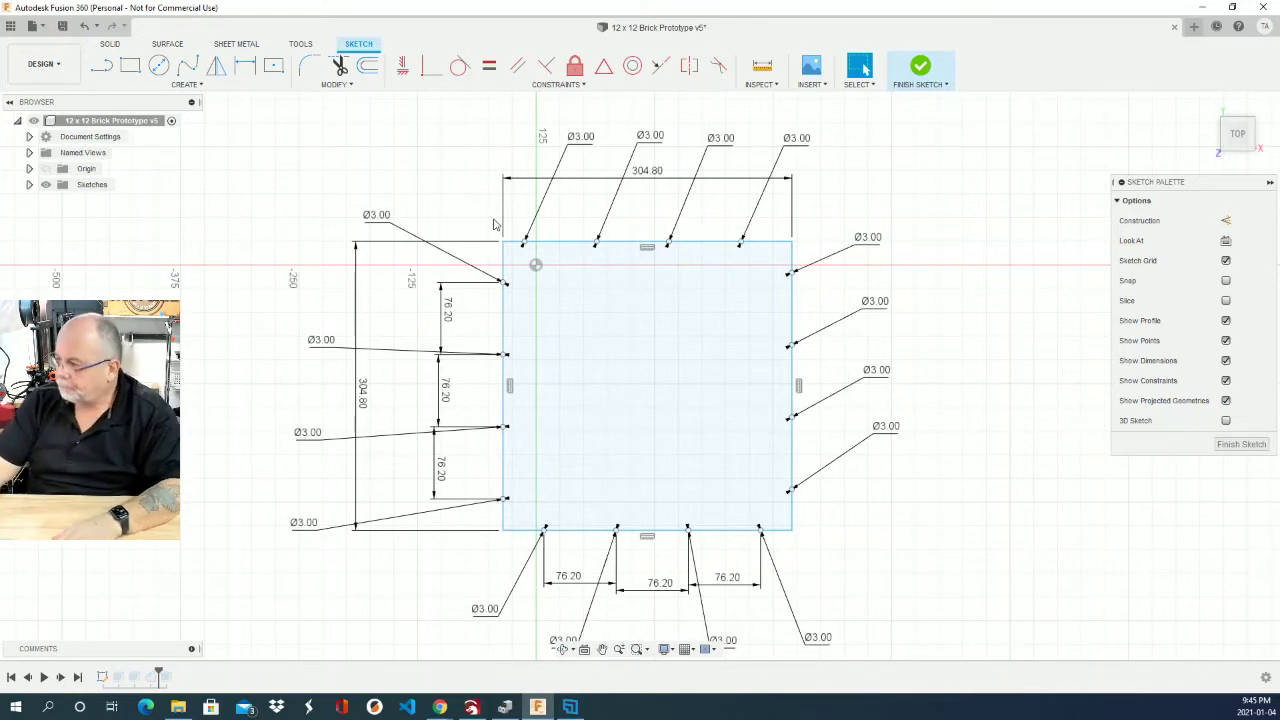
Step: Finish the base sketch, turn to the brick's underside, and delete Extrude10 from the timeline
click(1238, 450)
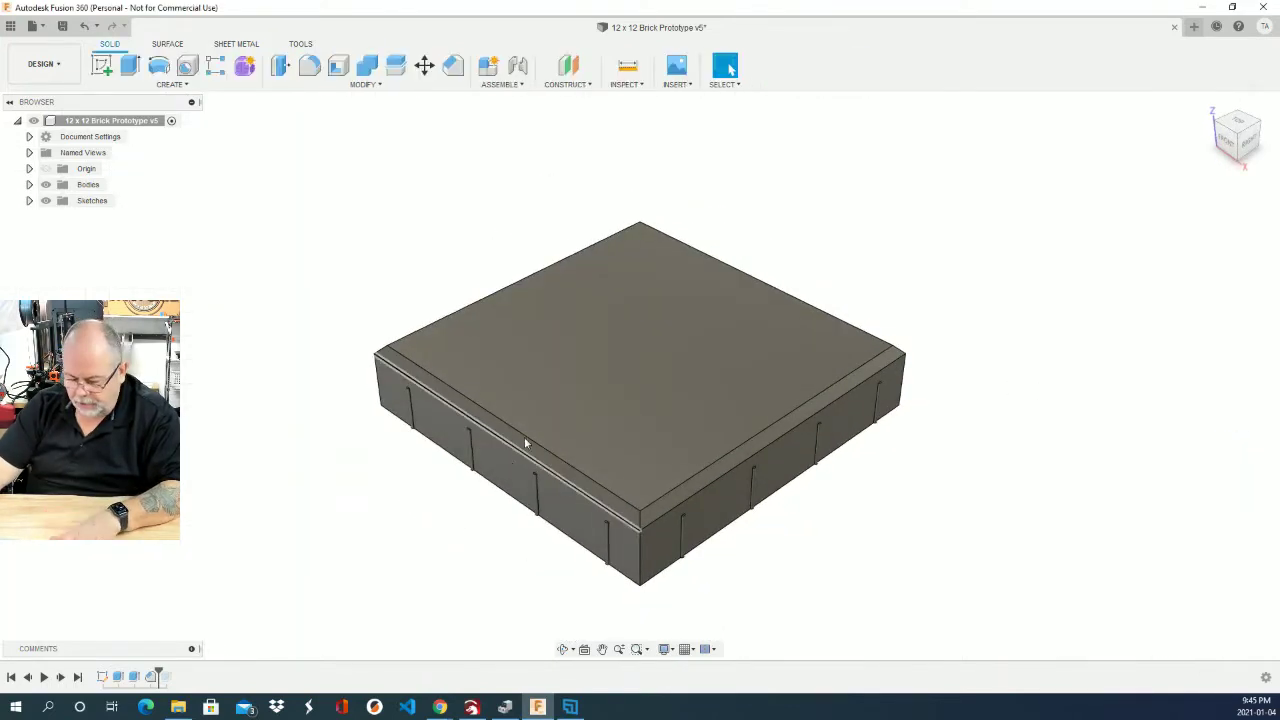
click(566, 649)
drag(560, 505, 580, 540)
key(Escape)
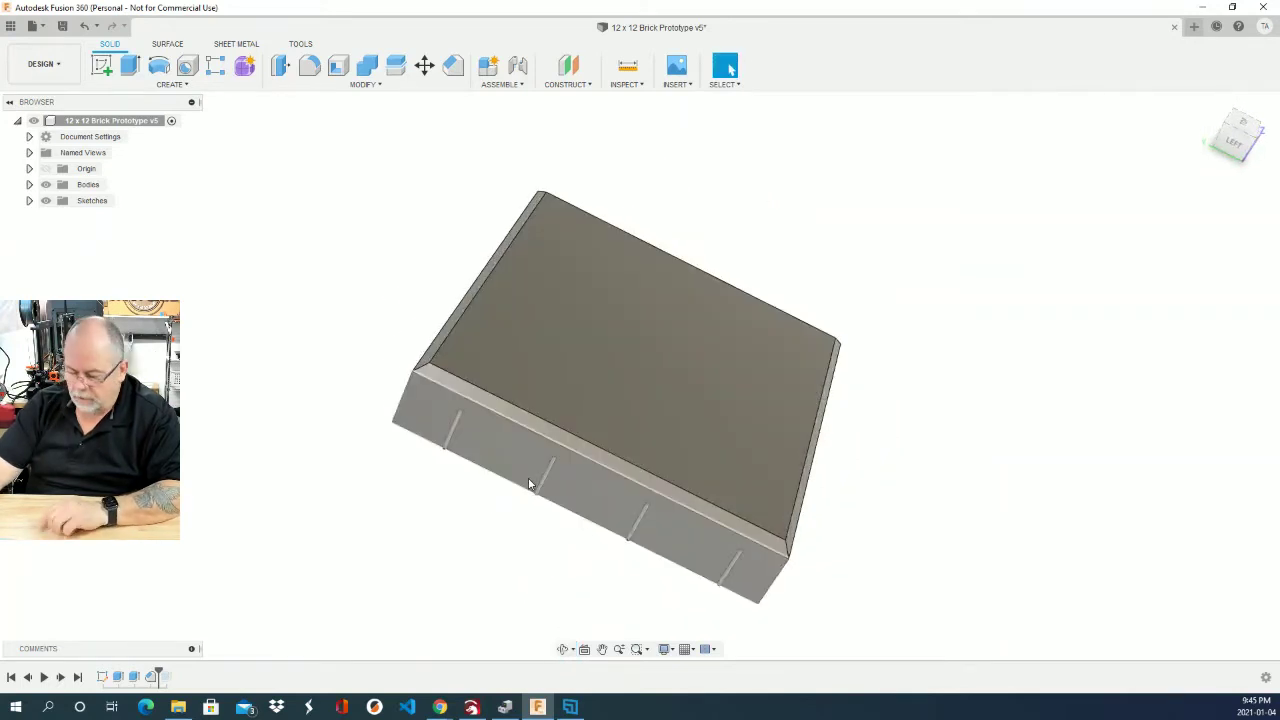
shift+middle_drag(580, 483, 619, 341)
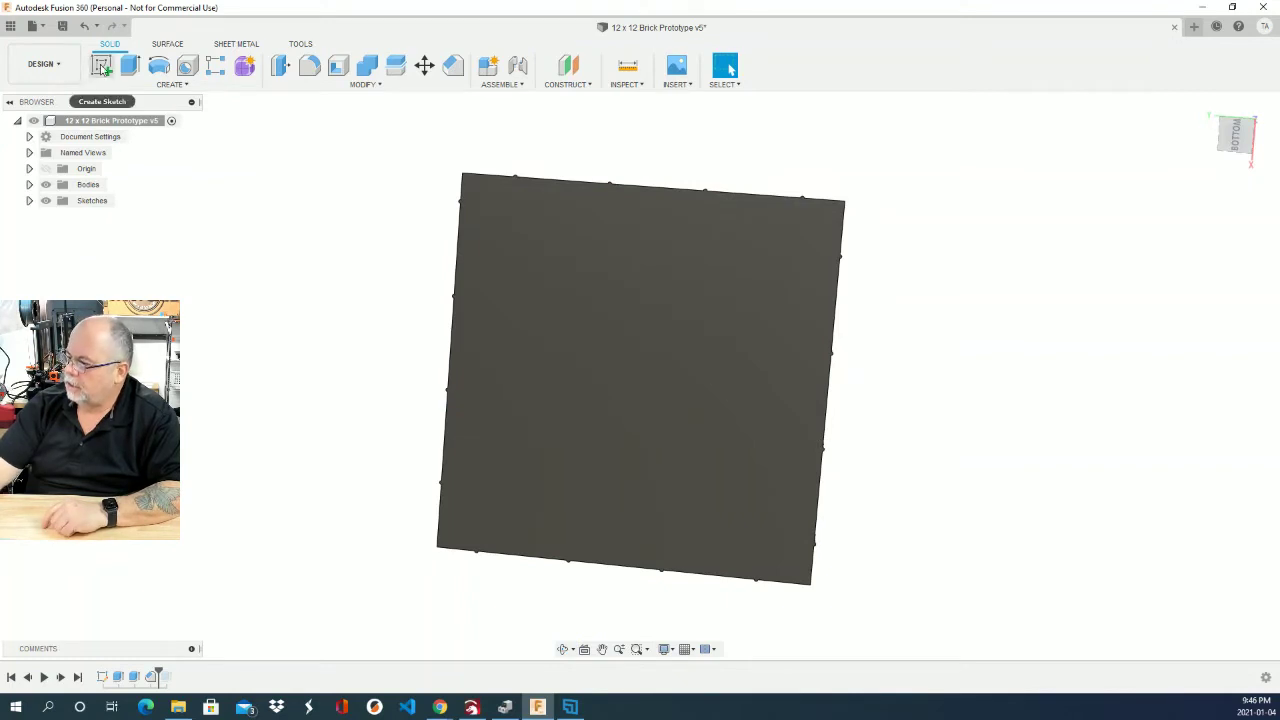
right_click(166, 677)
click(217, 617)
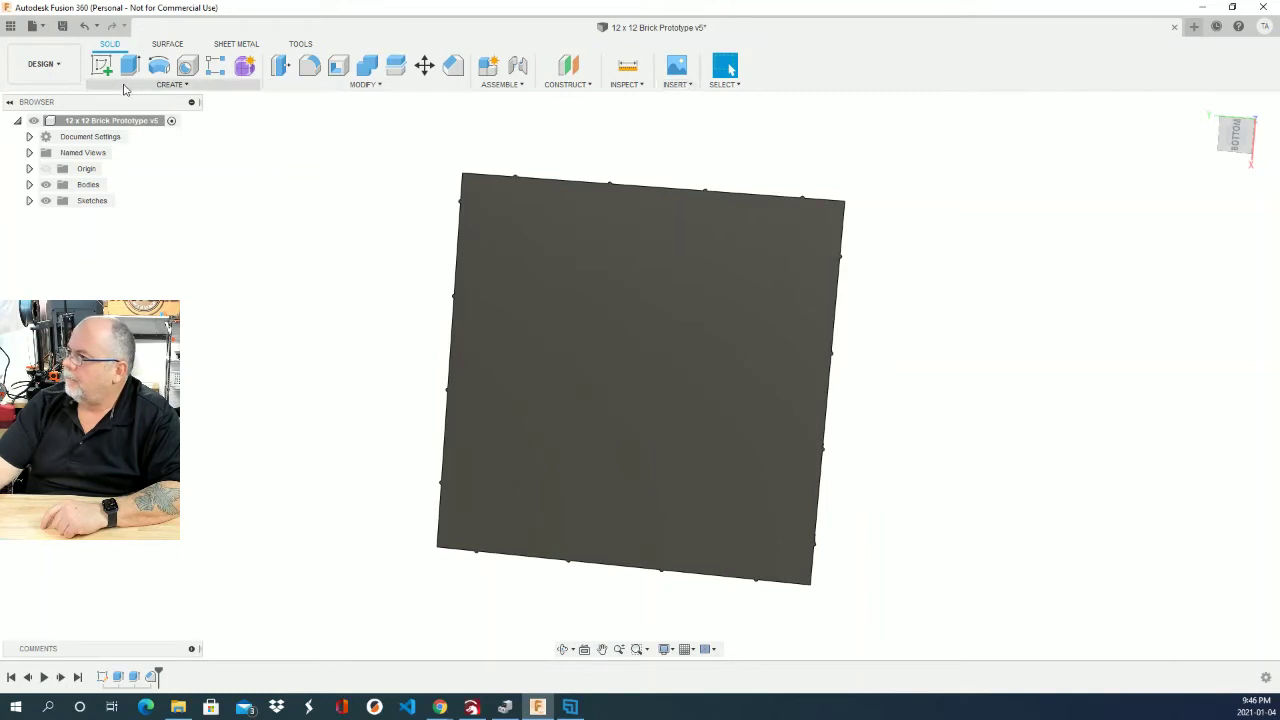
Step: Start a new sketch on the brick's bottom face and bring up the sketch Create tools
click(101, 65)
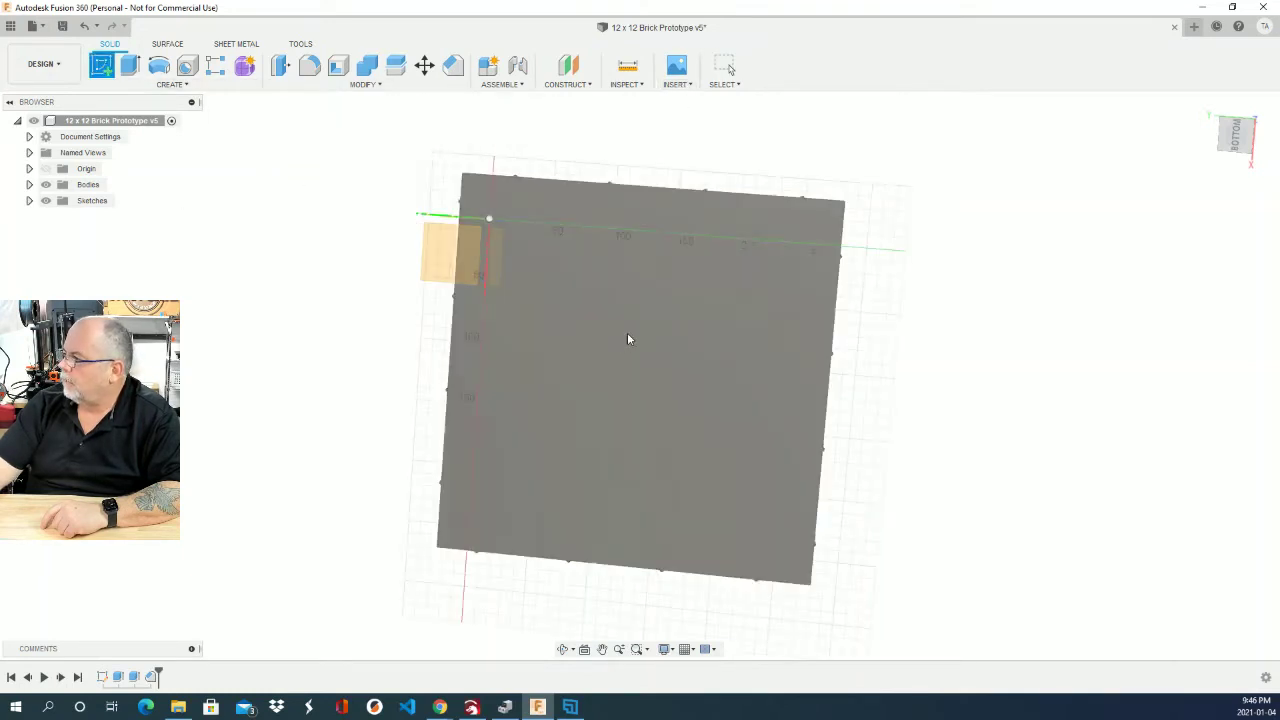
click(627, 337)
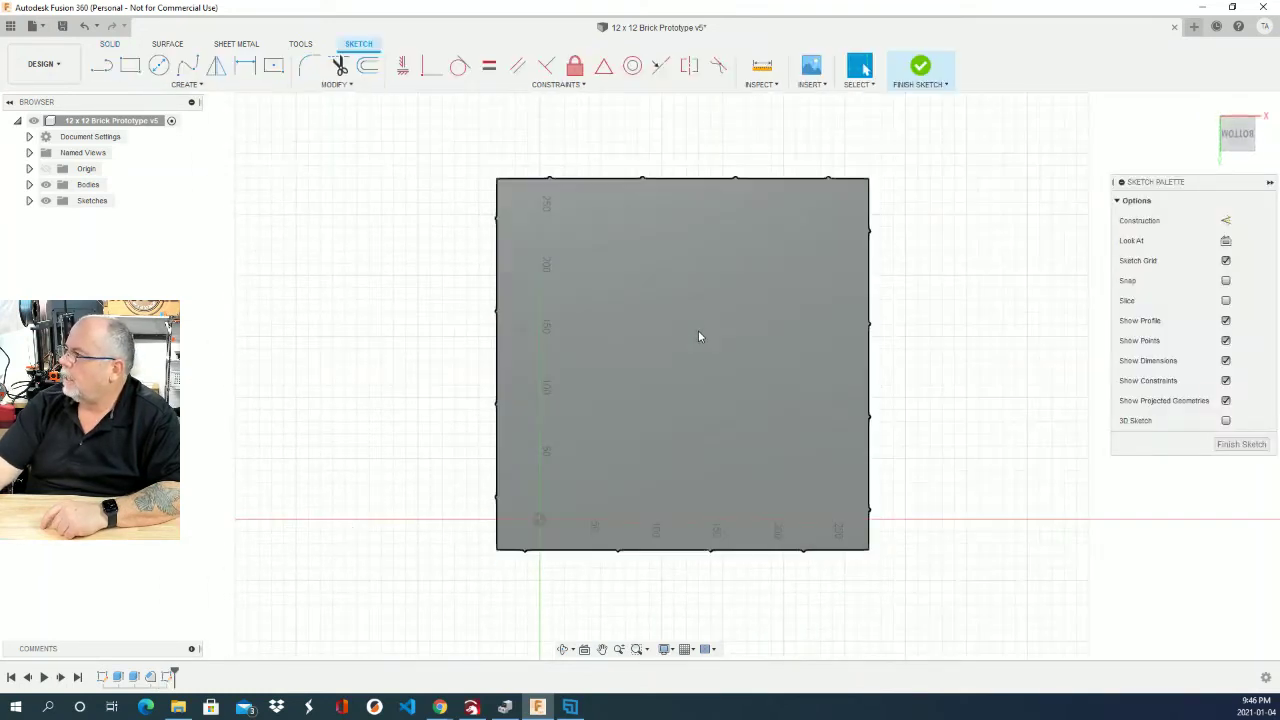
click(818, 86)
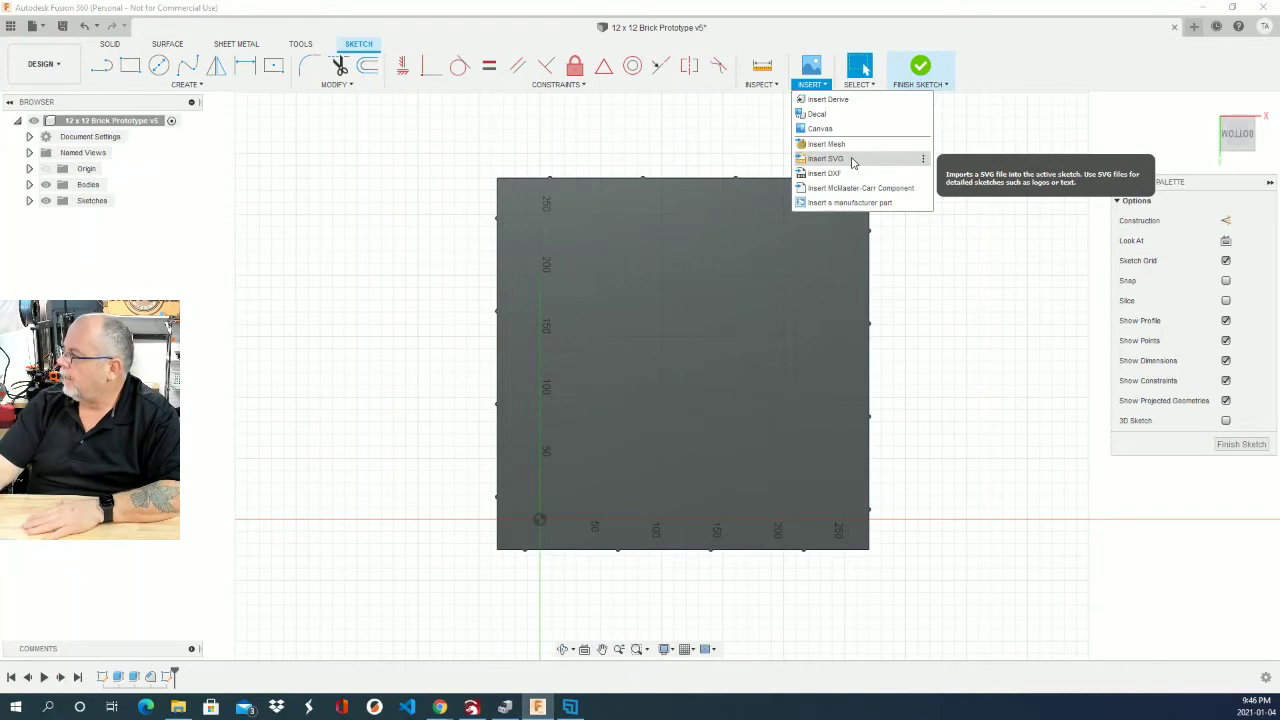
click(638, 225)
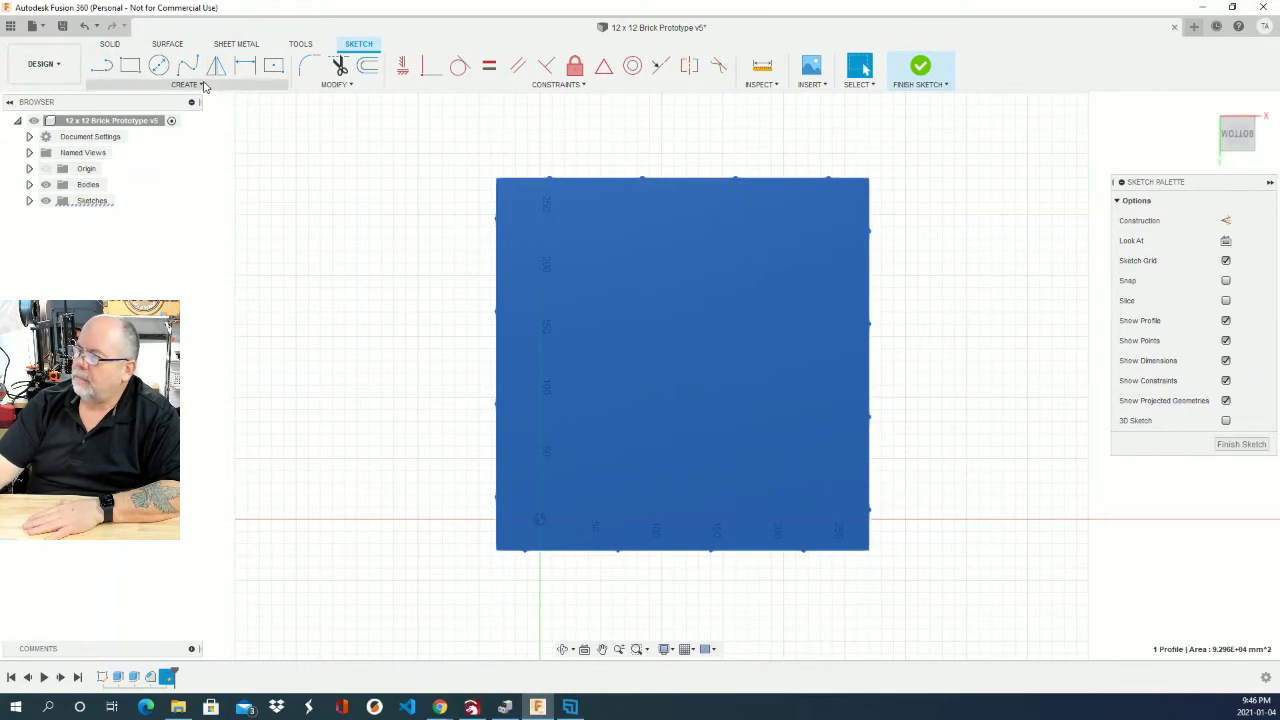
click(203, 86)
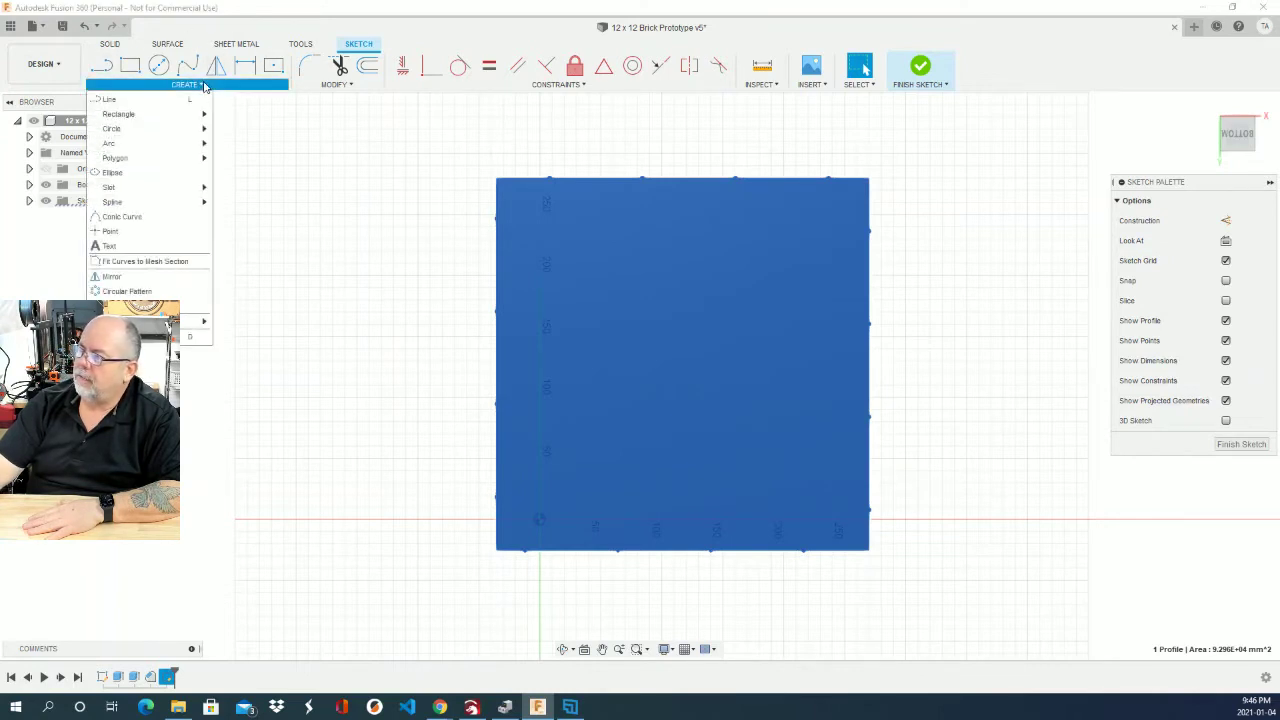
Step: Draw a text box to the square's bottom-right corner and enter '12 x 12'
click(121, 247)
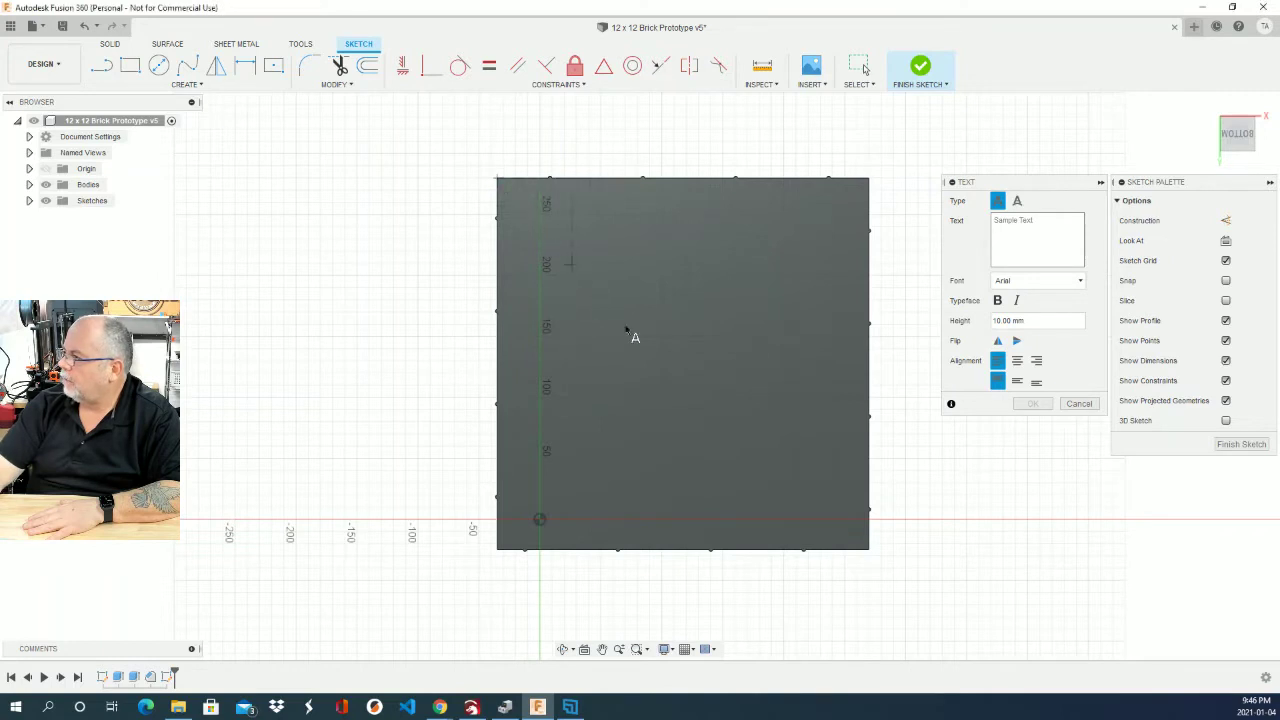
click(868, 551)
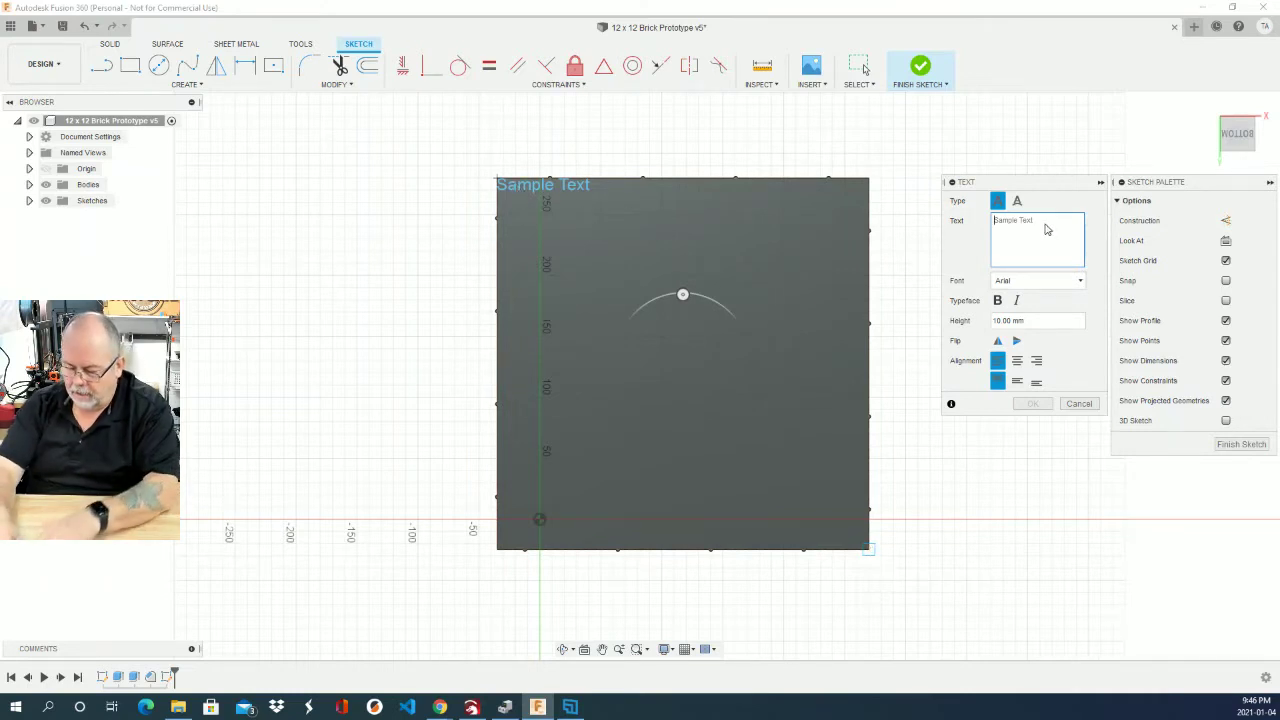
text(12)
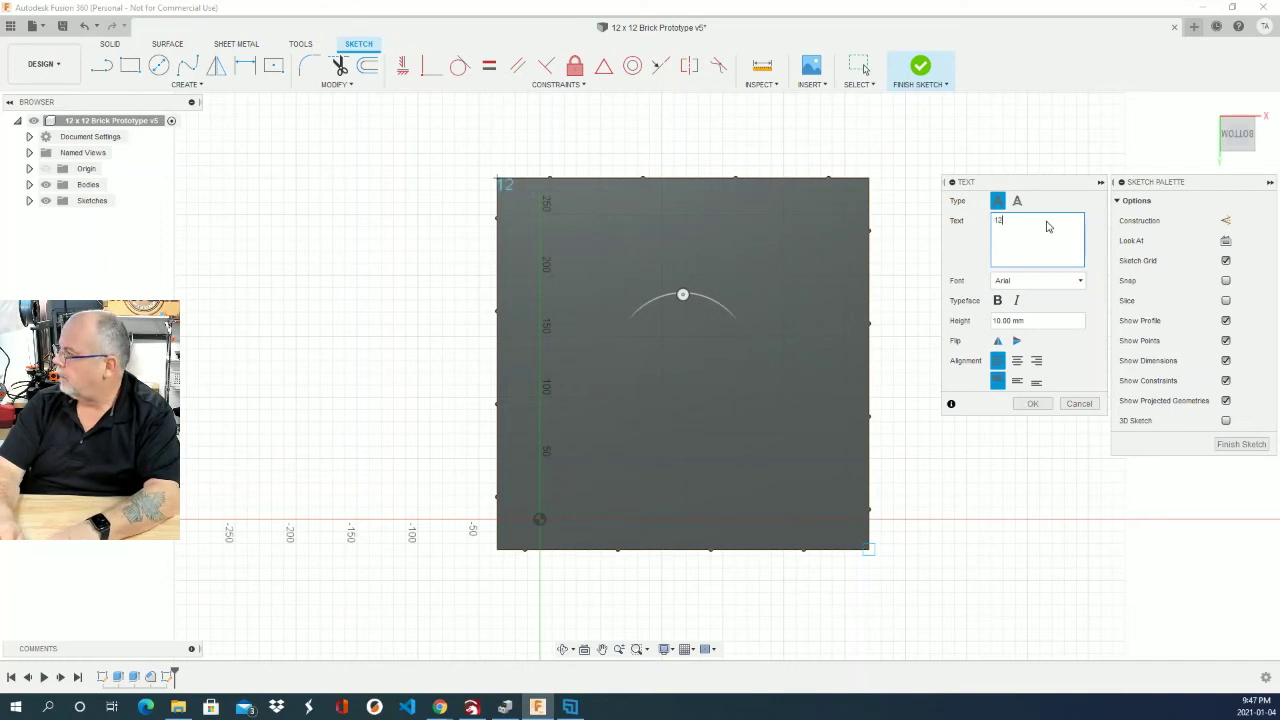
text( x 12)
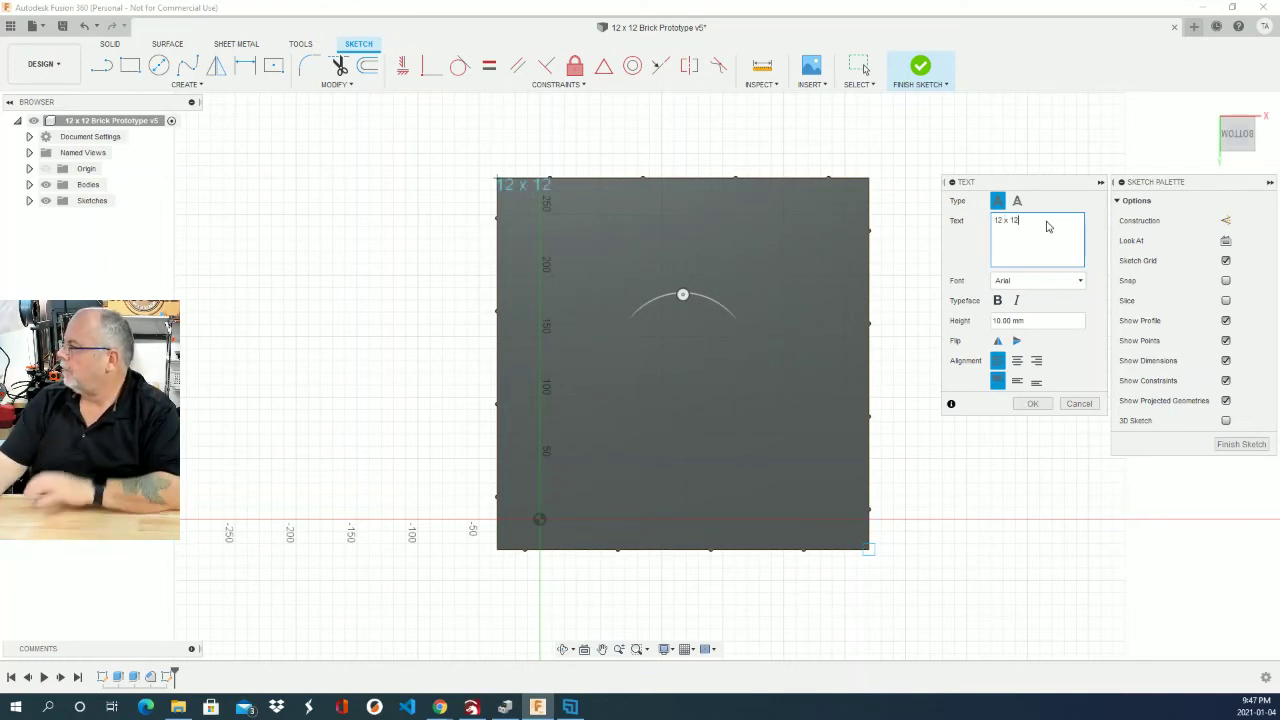
Step: Make the text bold Arial, 30 mm high, centre and middle aligned, and place it
click(1075, 283)
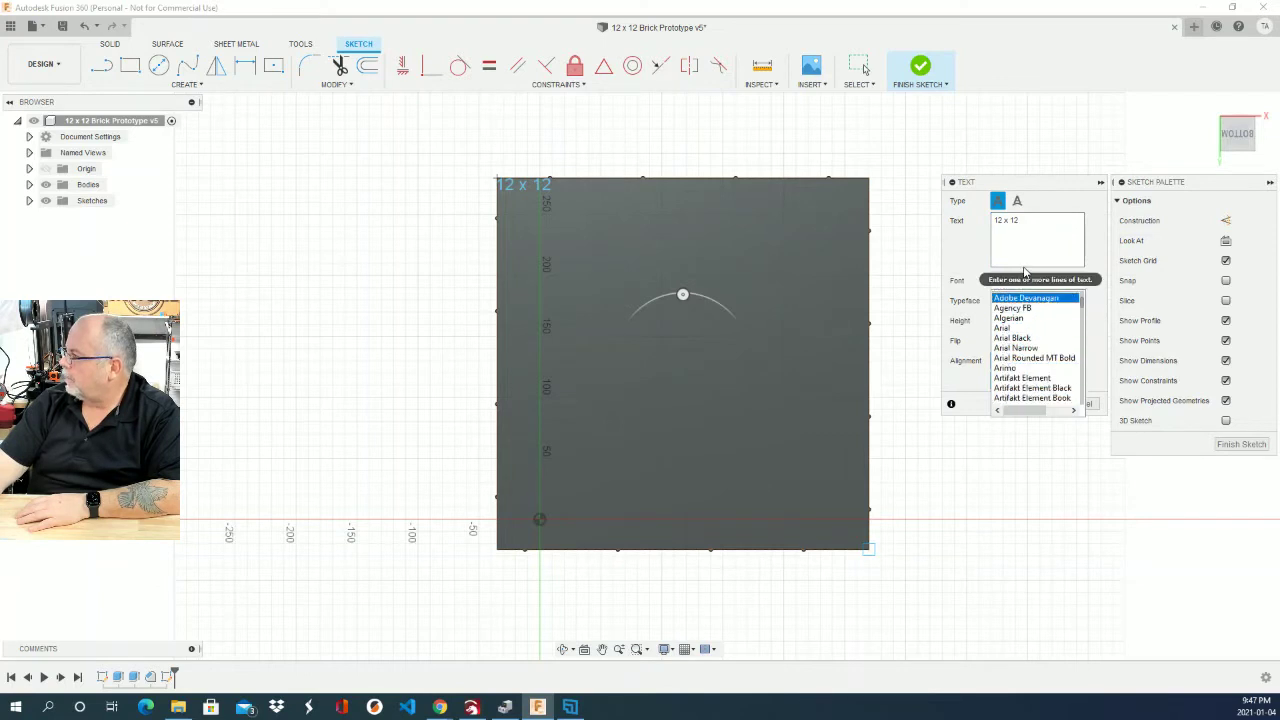
click(1030, 236)
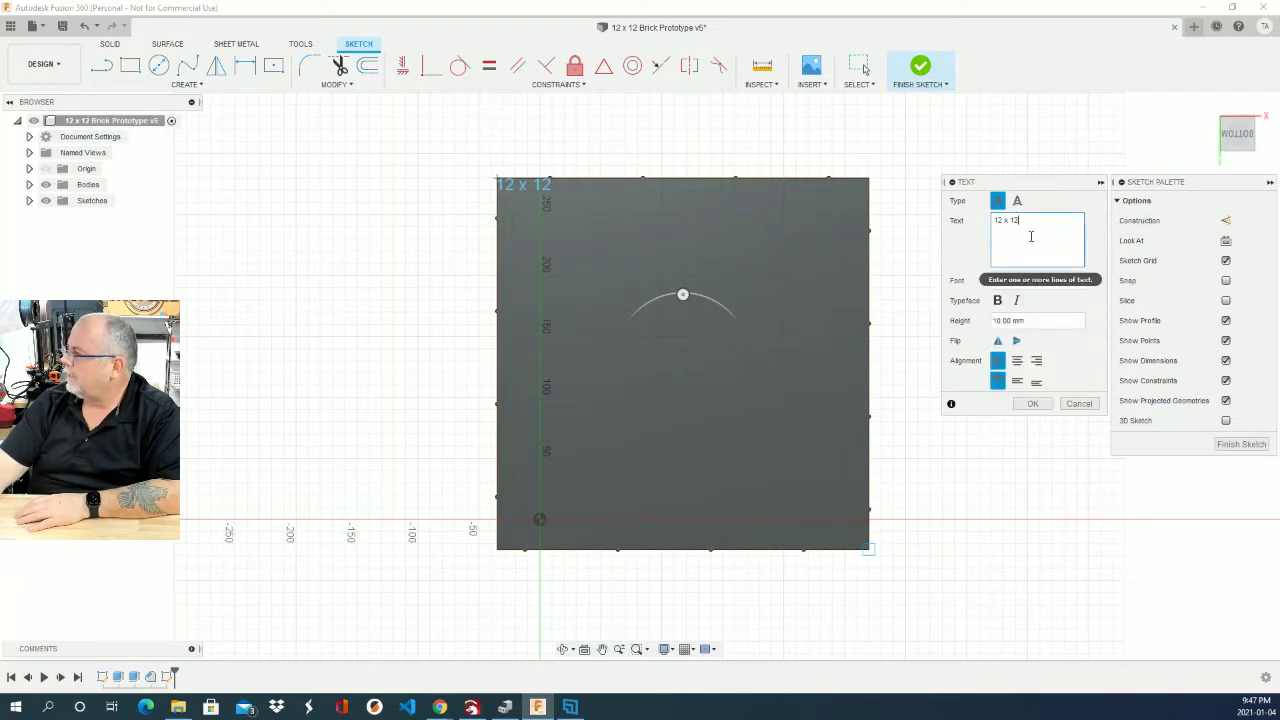
click(998, 301)
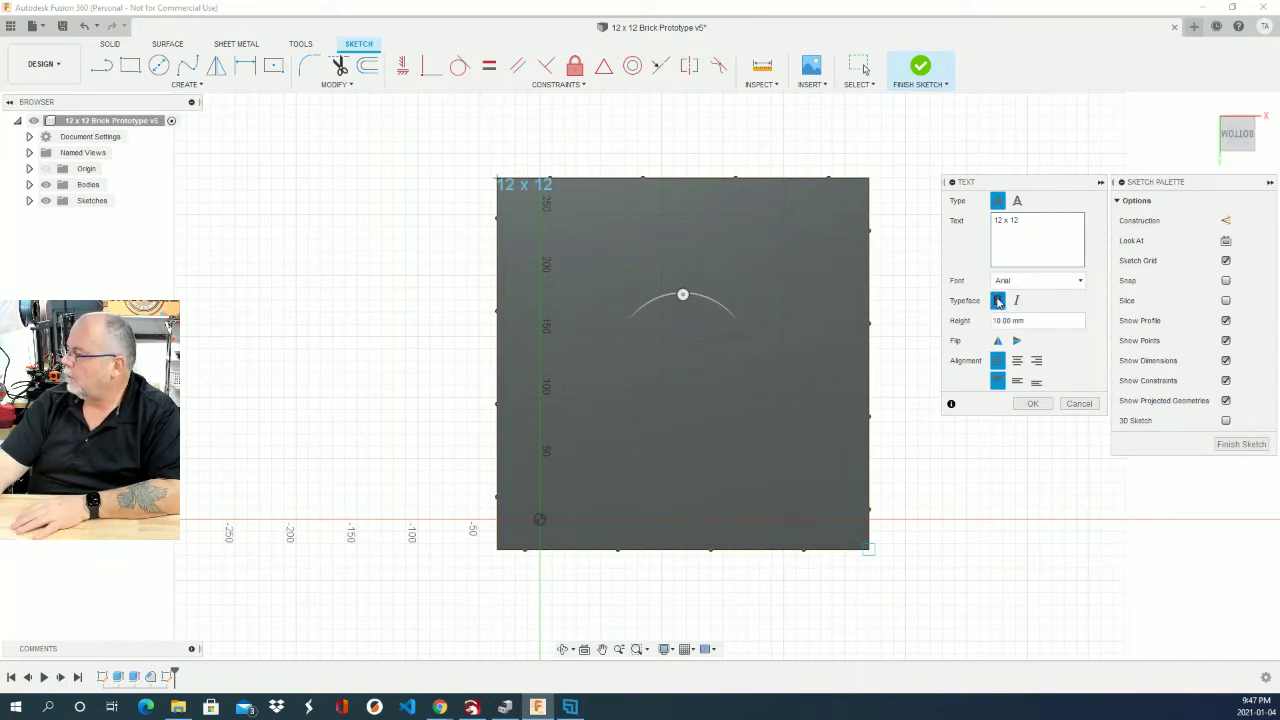
click(1013, 320)
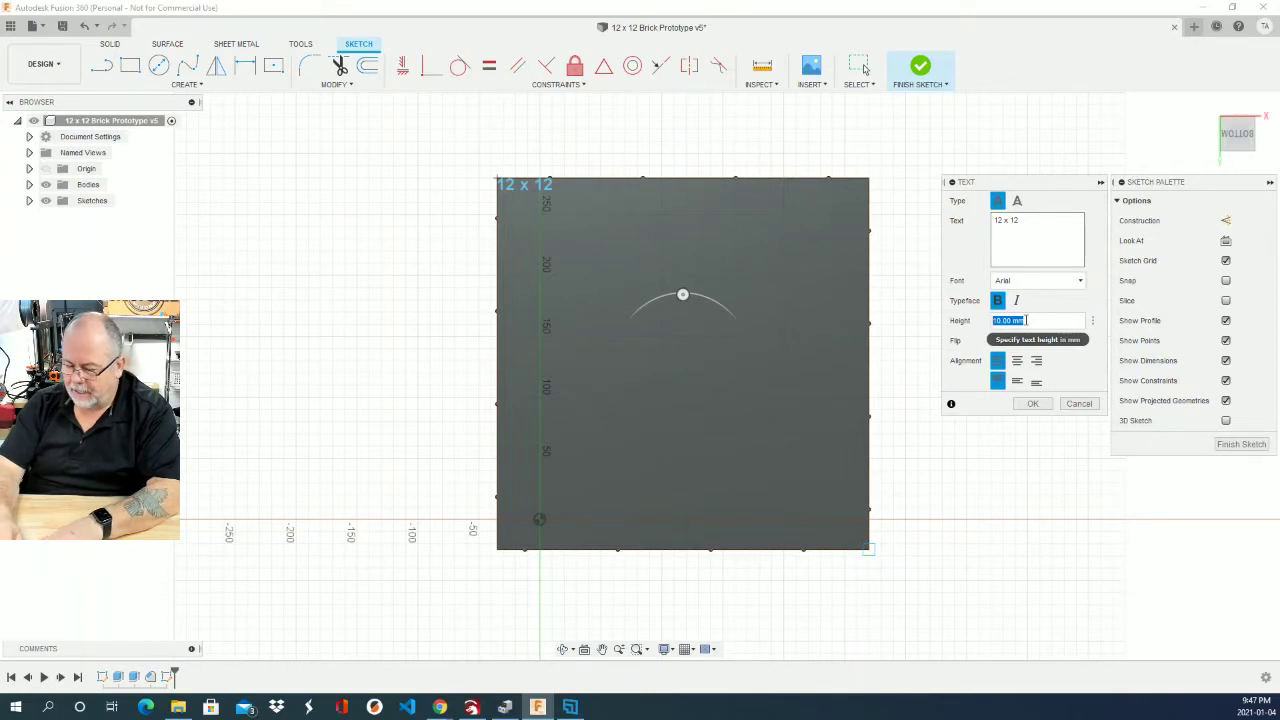
text(3)
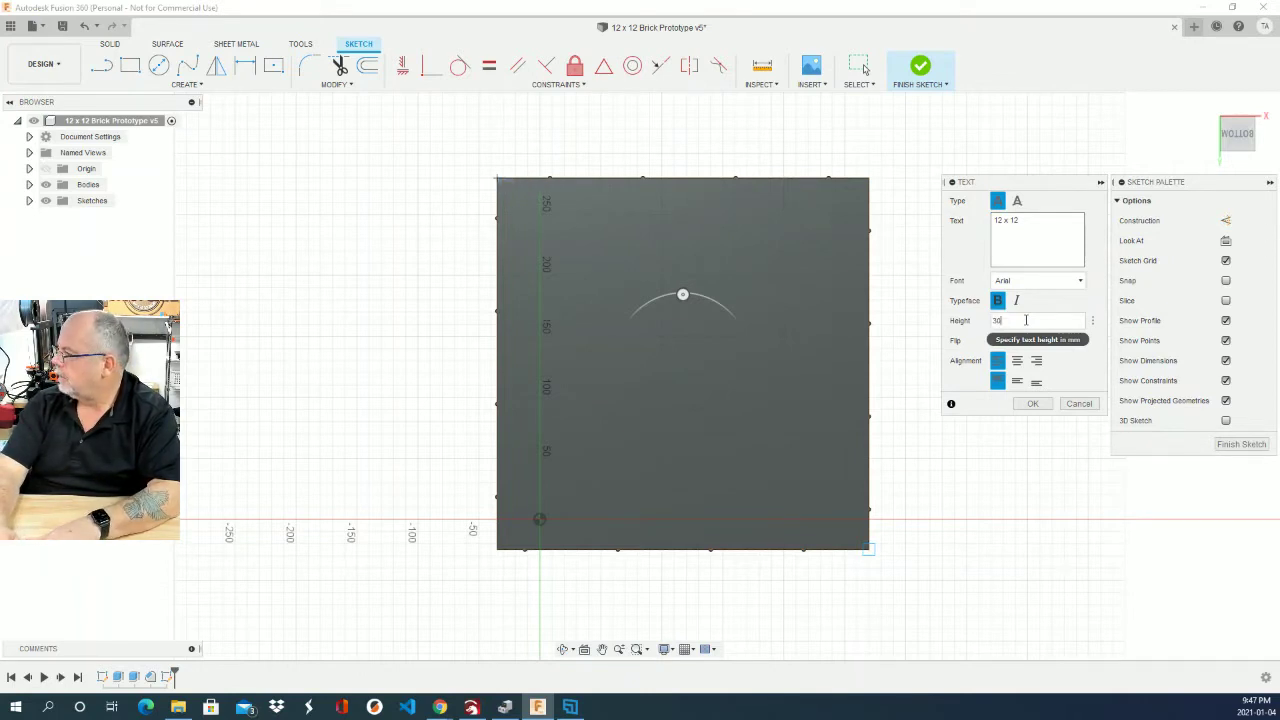
text(0)
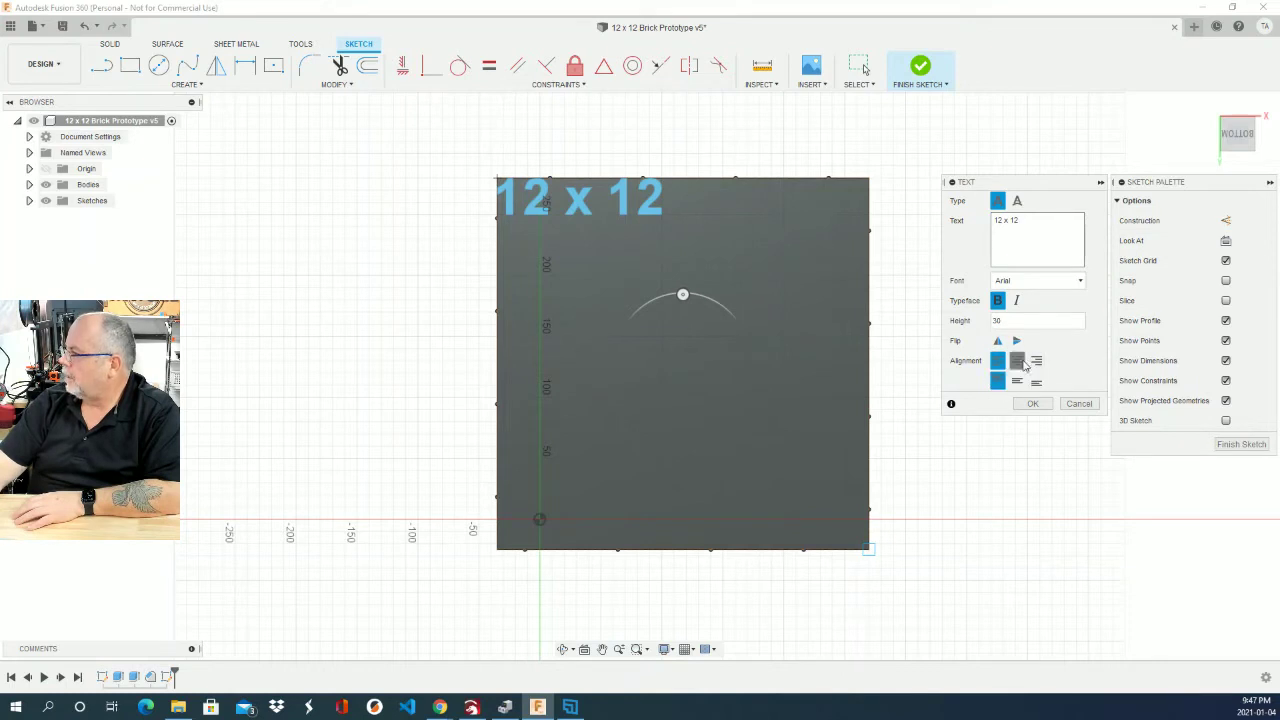
click(1017, 360)
click(1017, 382)
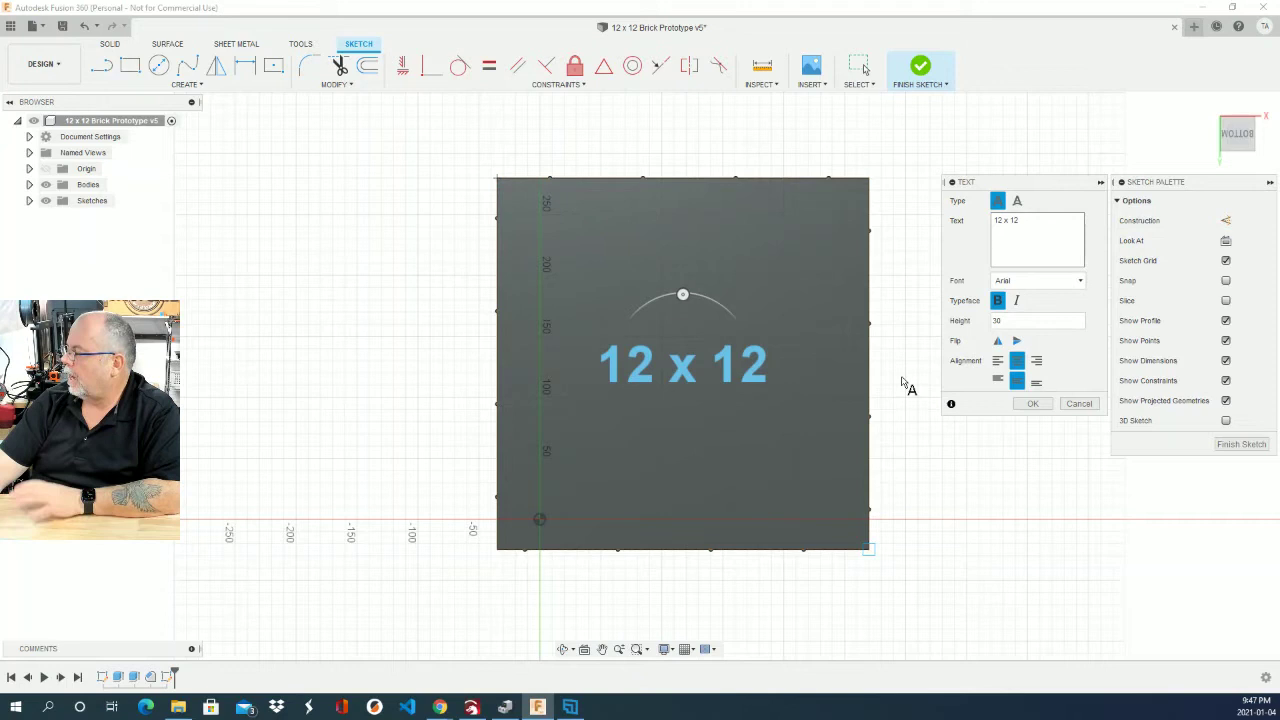
click(1033, 404)
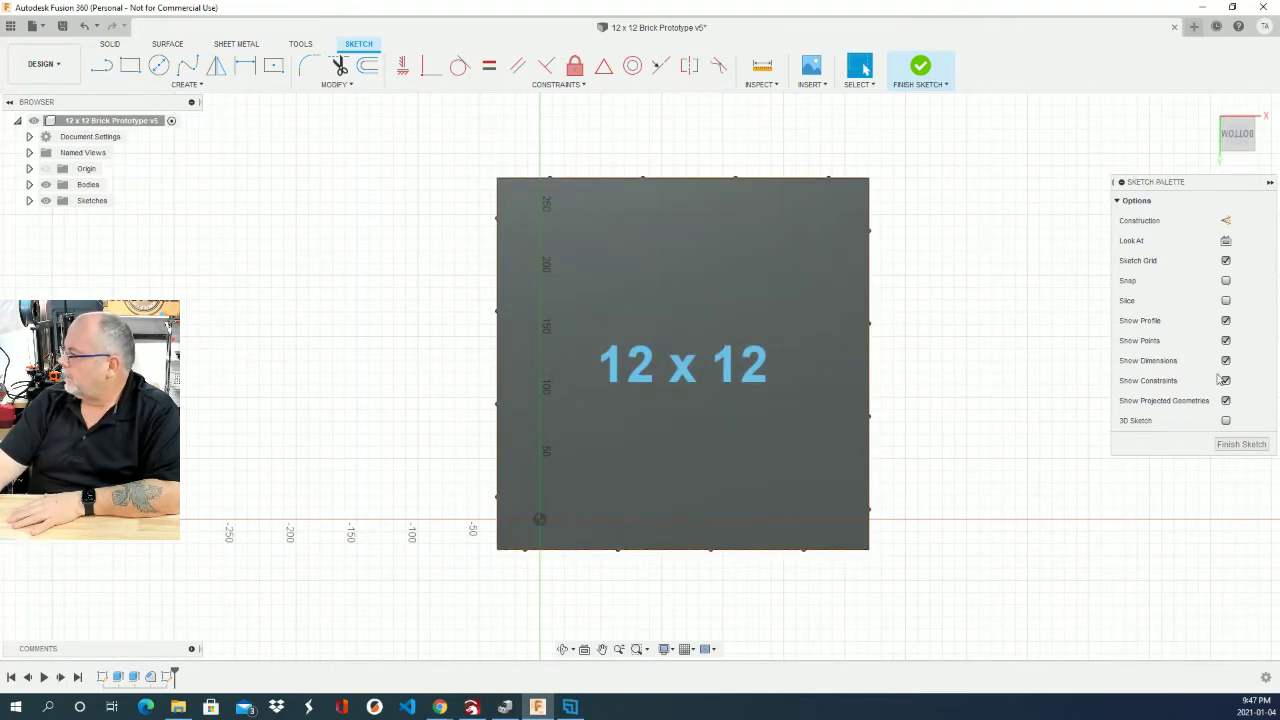
Step: Test the '12 x 12' text flip options, leave it unflipped, and finish the sketch
double_click(758, 357)
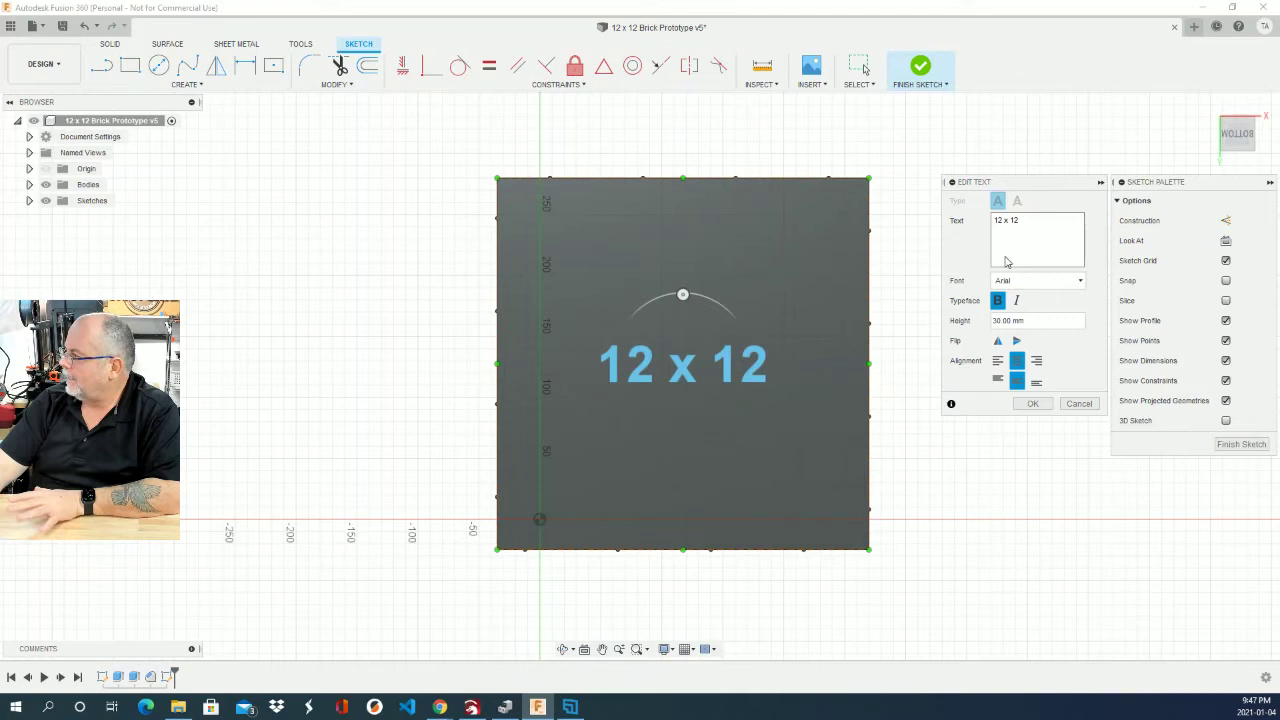
click(997, 343)
click(997, 343)
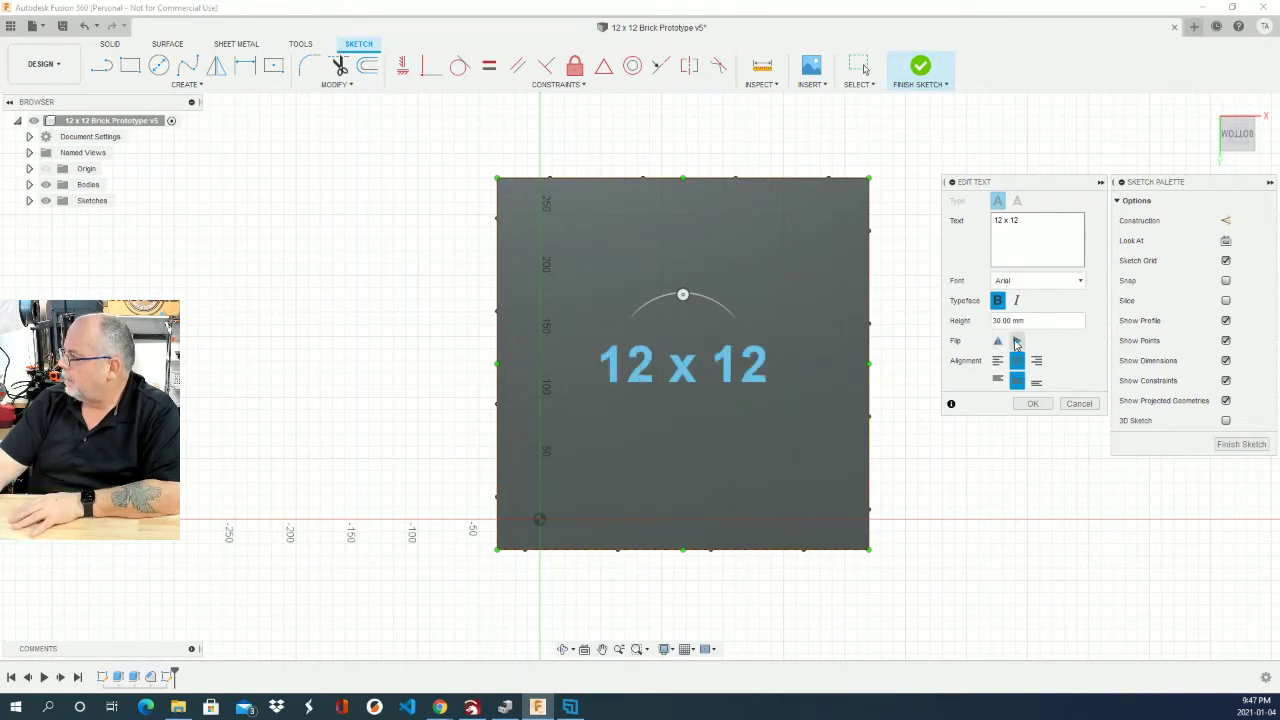
click(1016, 342)
click(1016, 342)
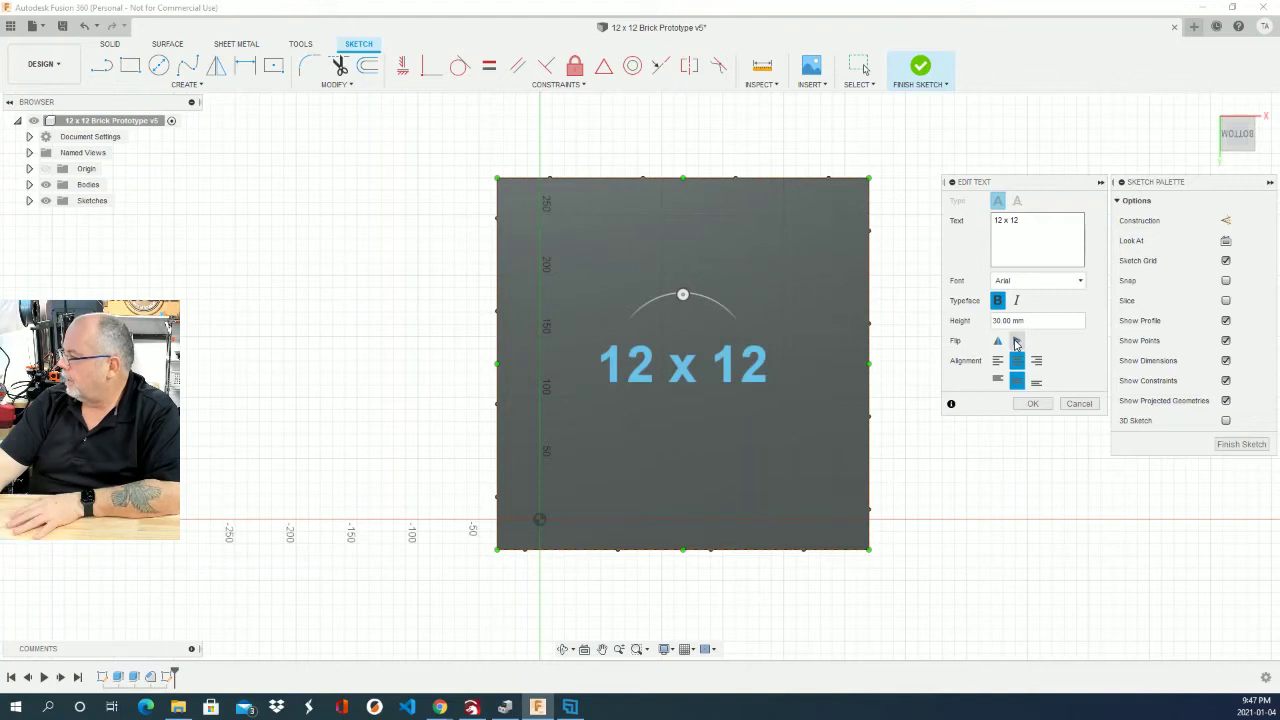
click(1034, 404)
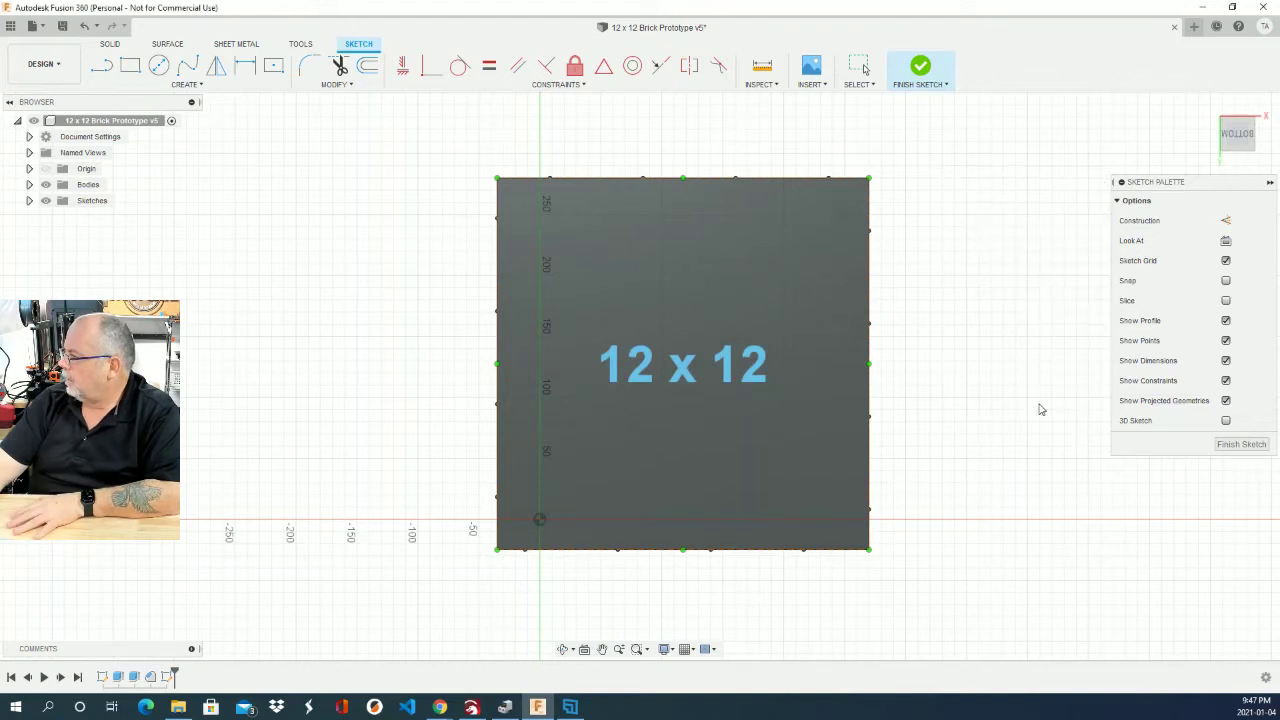
click(1241, 444)
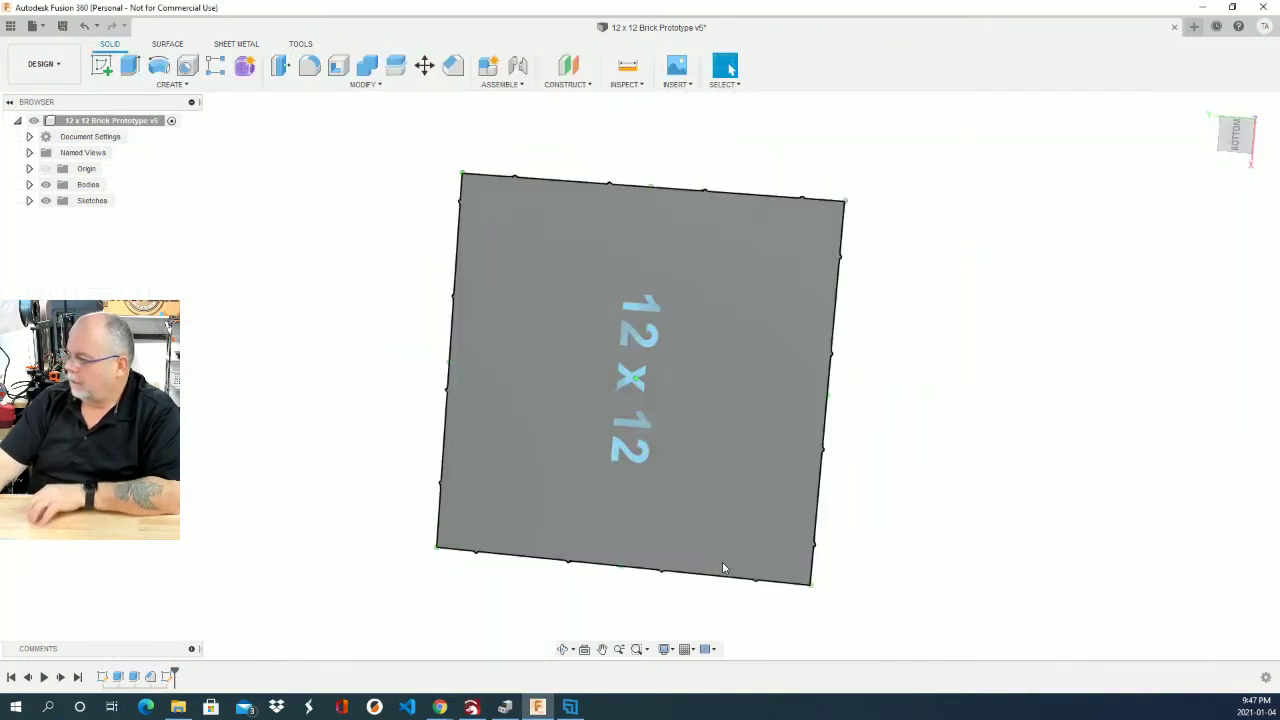
Step: Press Pull the '12 x 12' text profile 1 mm from the bottom face, joined to the body
shift+middle_drag(771, 569, 908, 505)
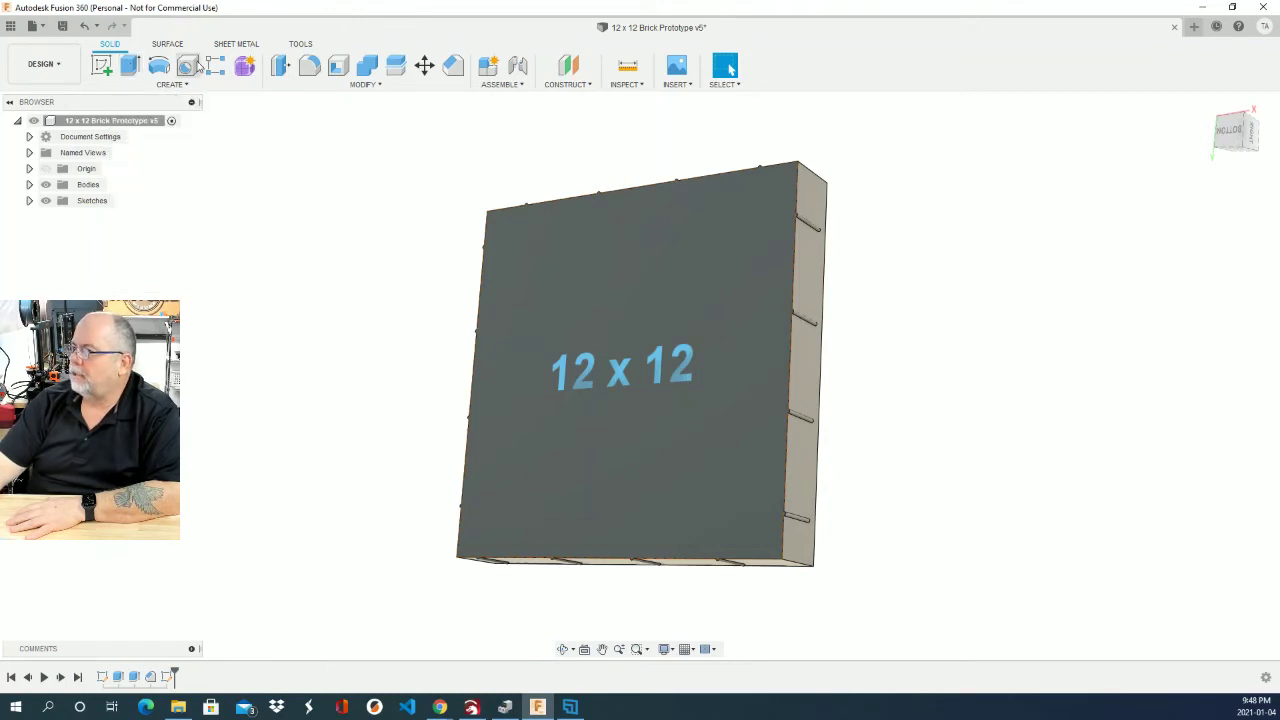
click(282, 66)
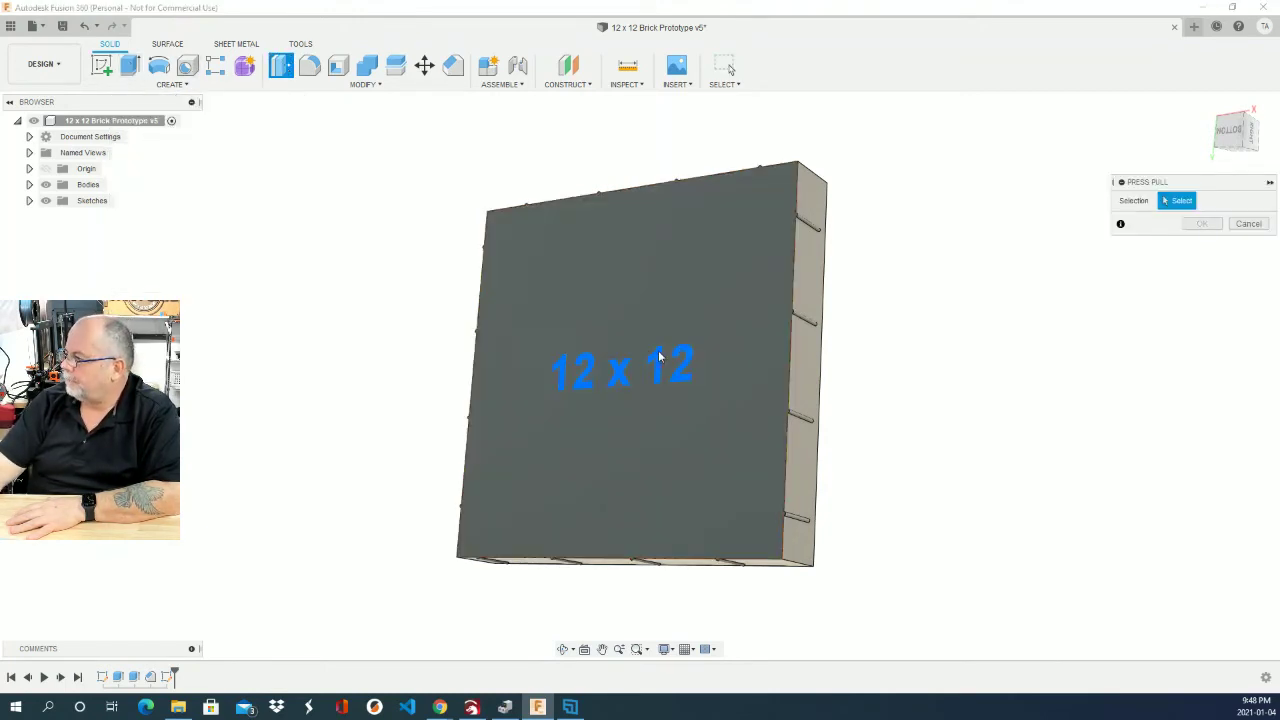
click(652, 357)
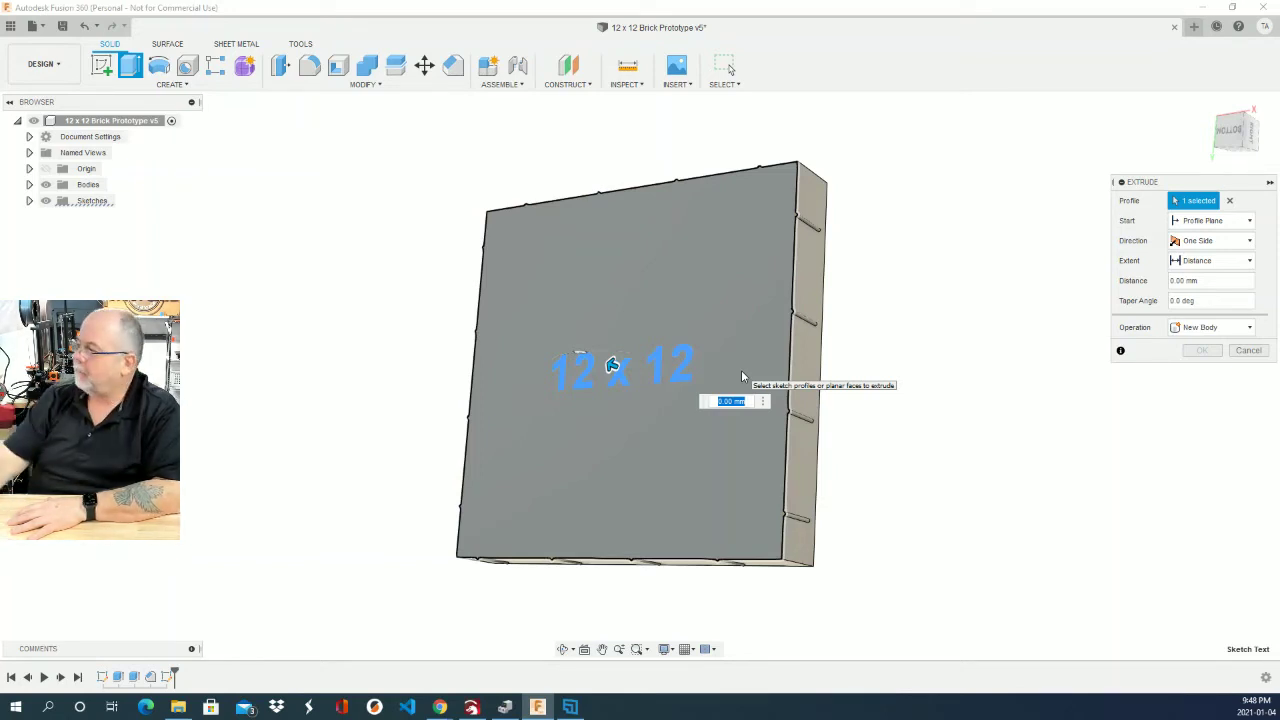
text(1)
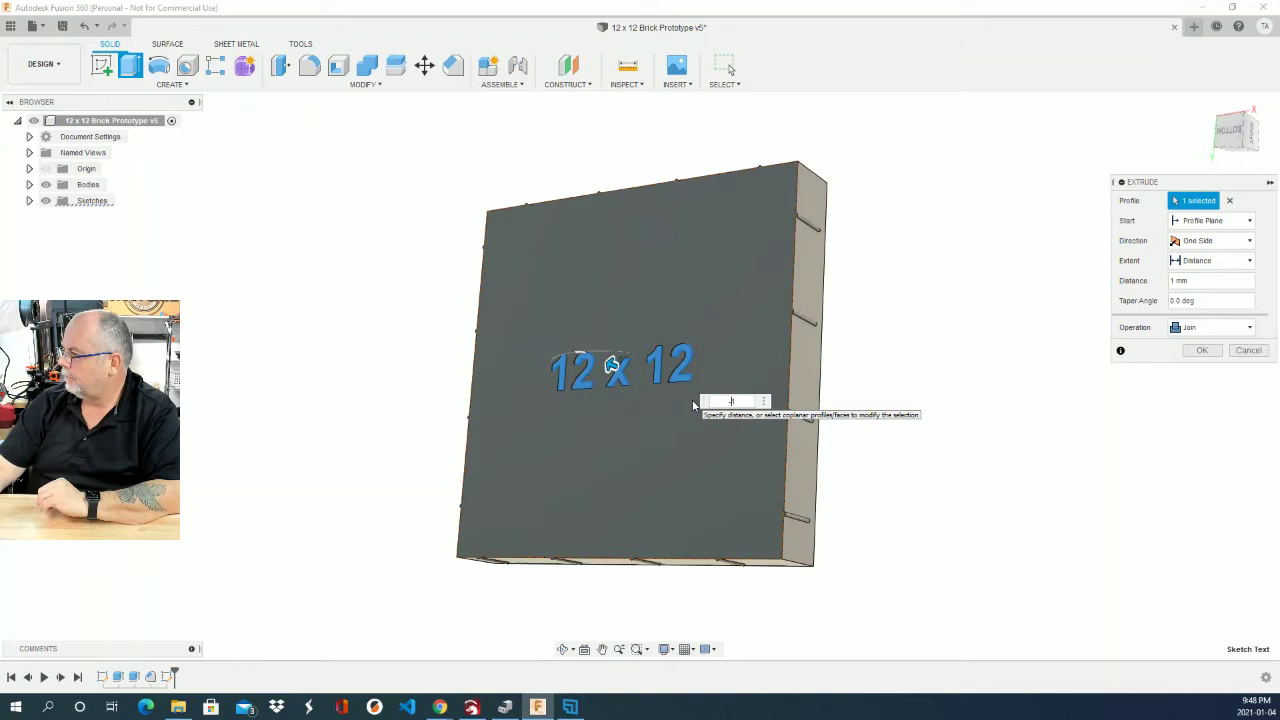
click(1204, 370)
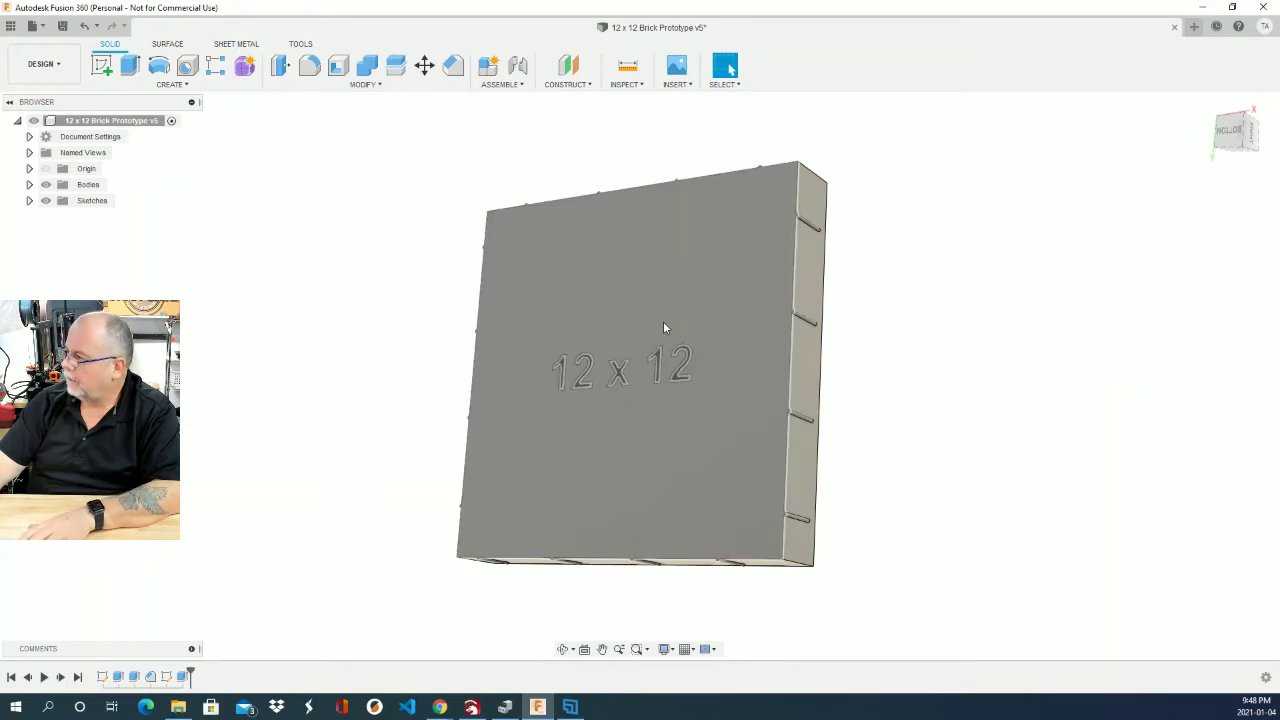
Step: Zoom in to check the raised text, then save the brick design as a new version
scroll(663, 321, up, 5)
scroll(663, 325, up, 3)
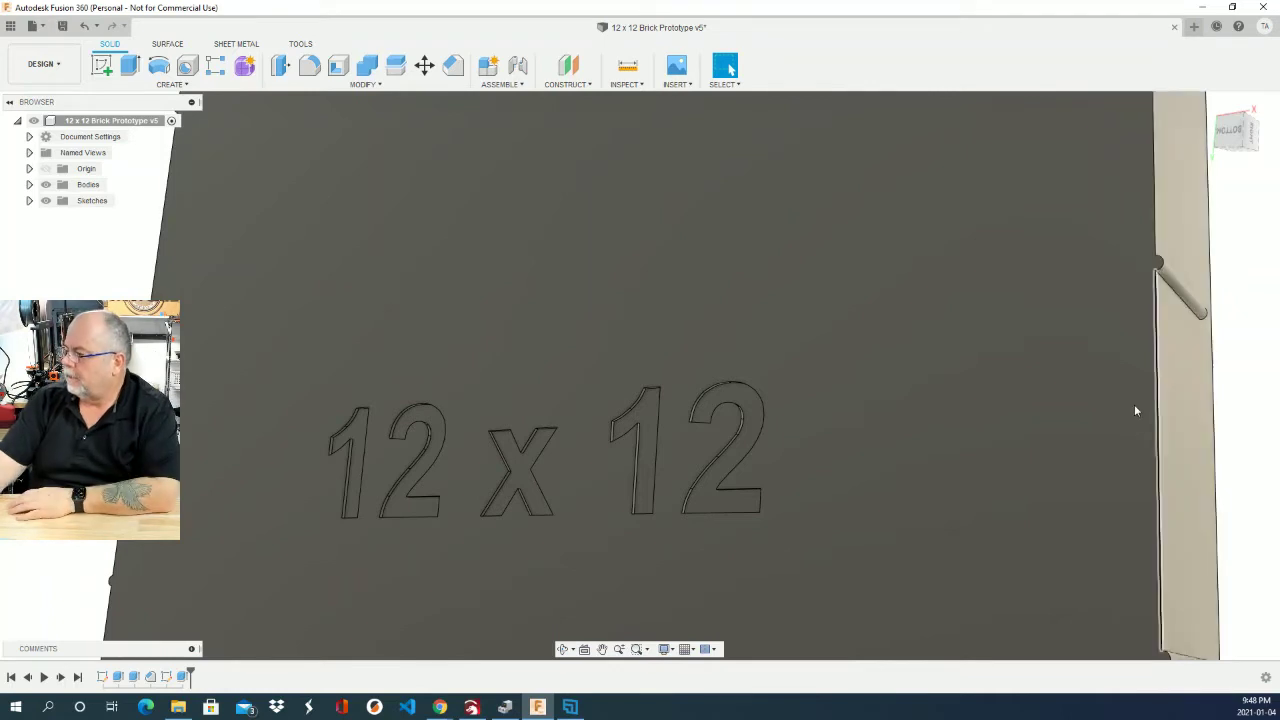
scroll(563, 380, up, 3)
scroll(564, 386, down, 6)
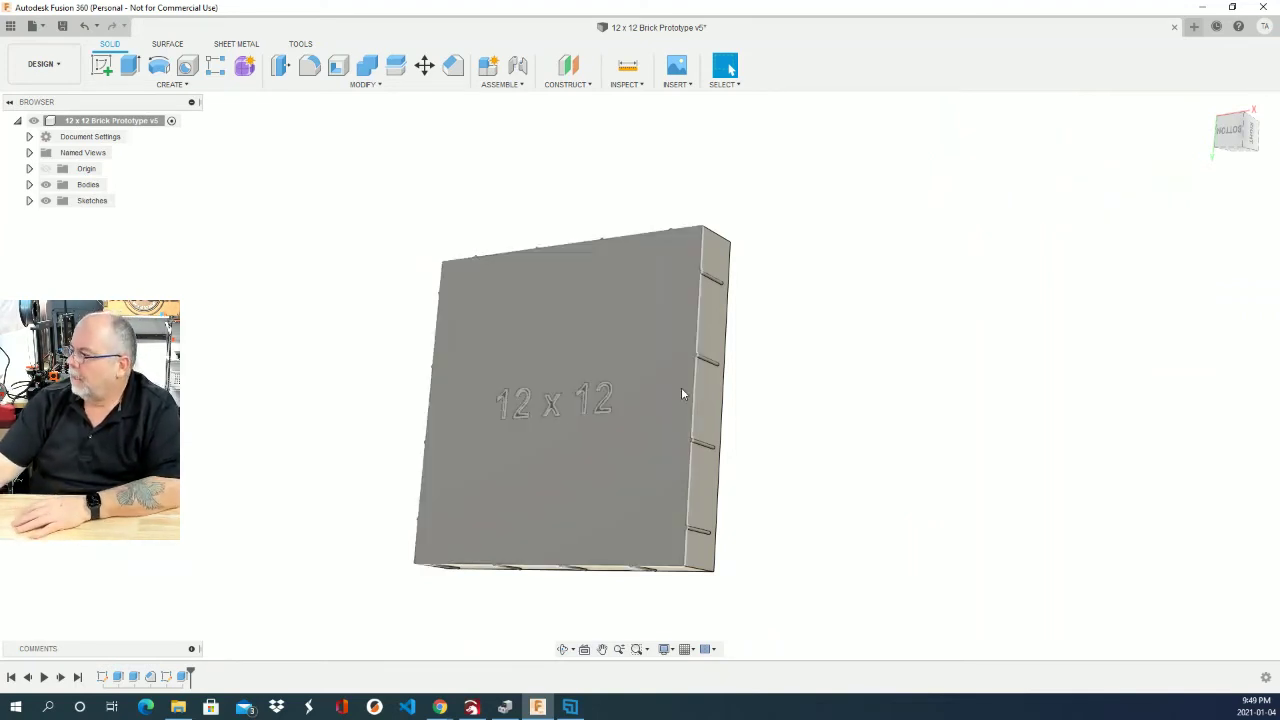
click(62, 25)
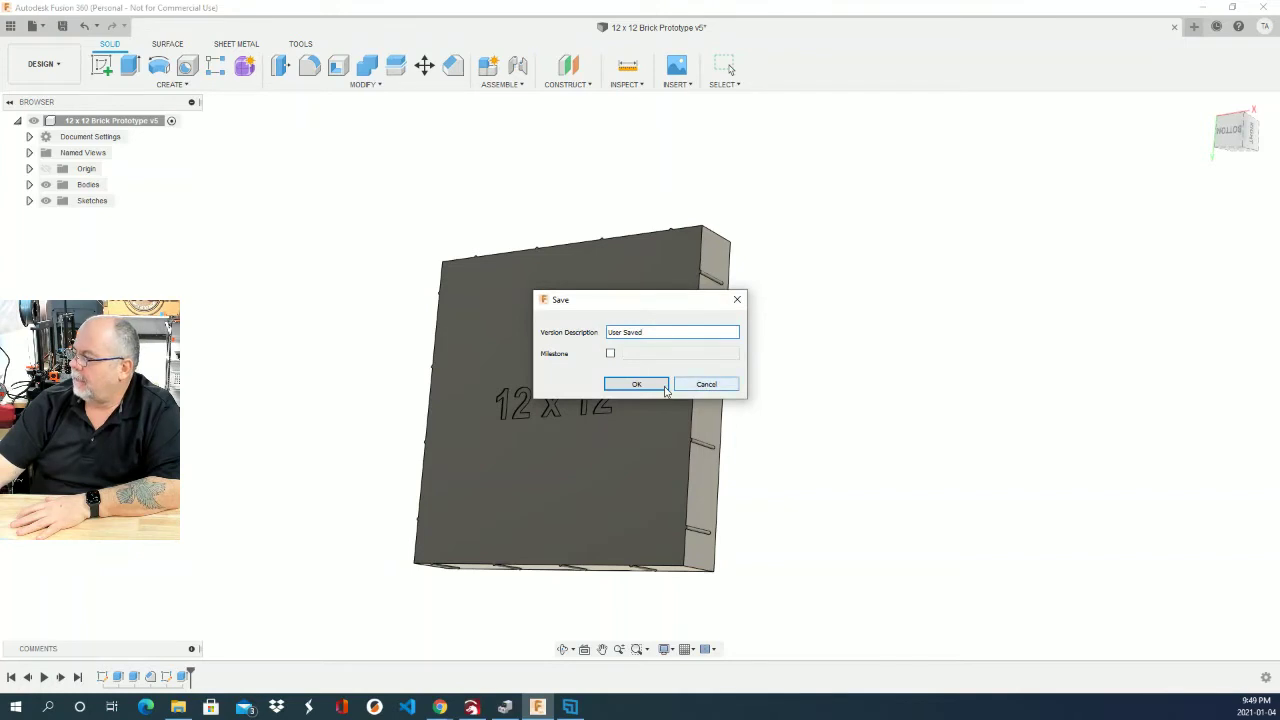
click(634, 383)
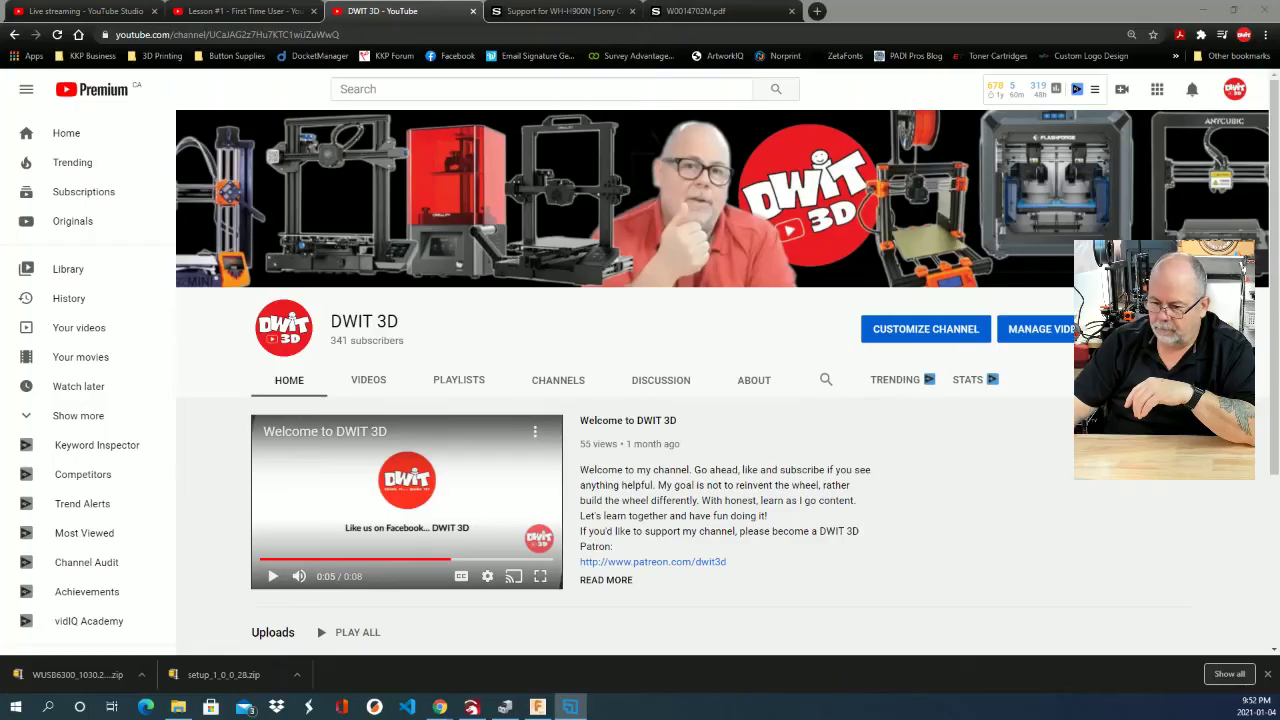